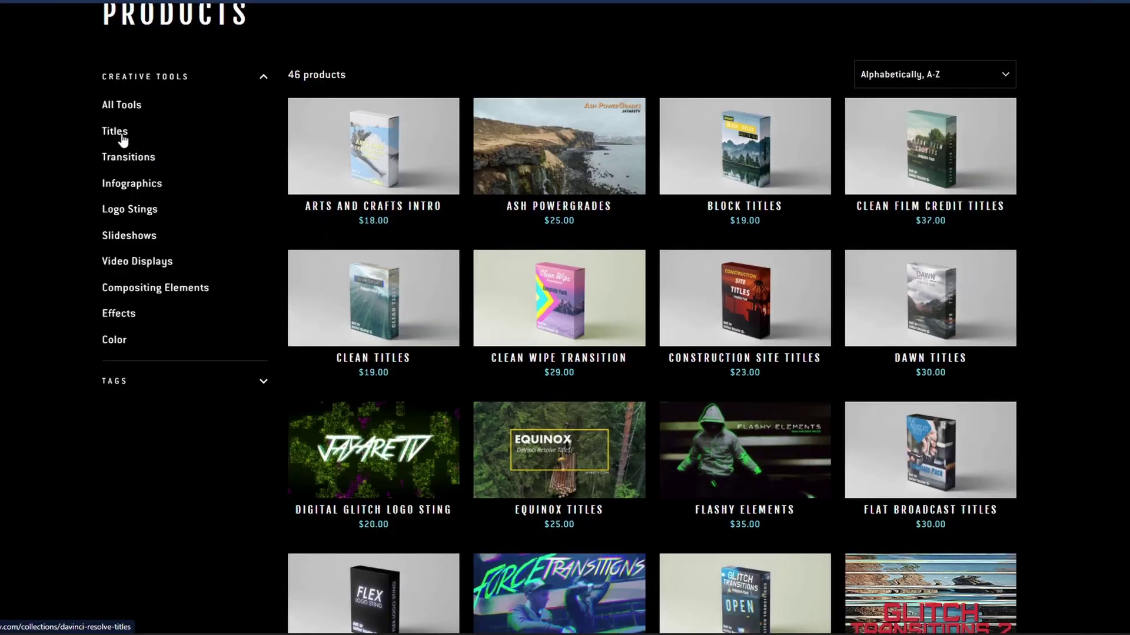
# Step: Open the Titles collection of DaVinci Resolve products and scroll down the product grid
pyautogui.click(121, 136)
pyautogui.scroll(-8, 565, 317)
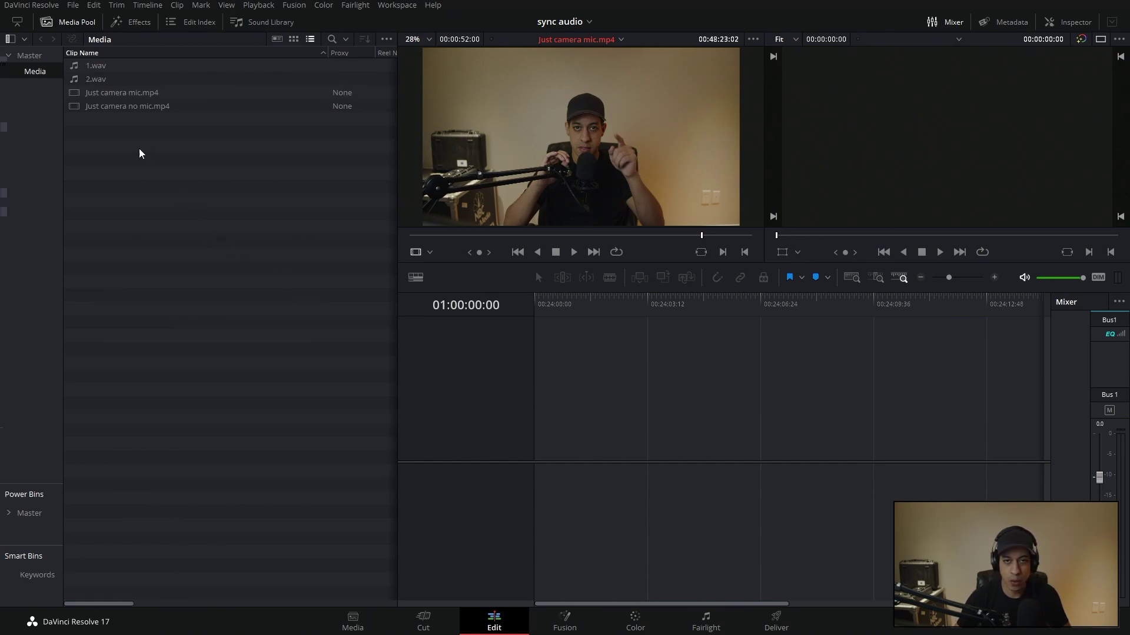
# Step: Place Just camera mic.mp4 on a new Timeline 1 and zoom in so the clip fills it
pyautogui.moveTo(73, 94); pyautogui.dragTo(580, 447)
pyautogui.click(573, 306)
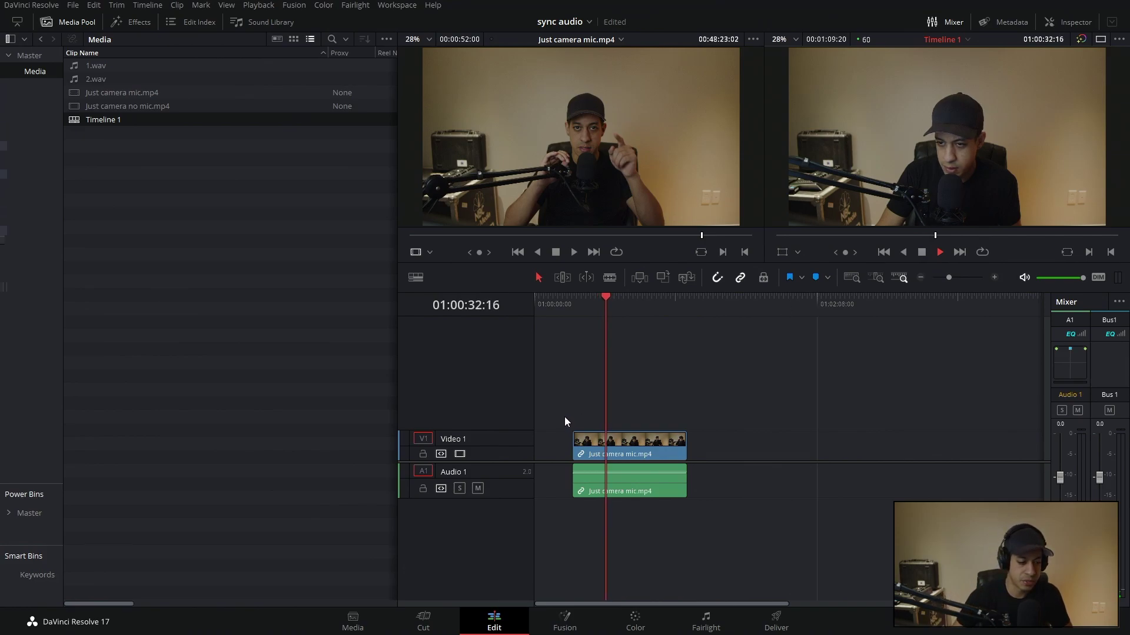
pyautogui.click(638, 471)
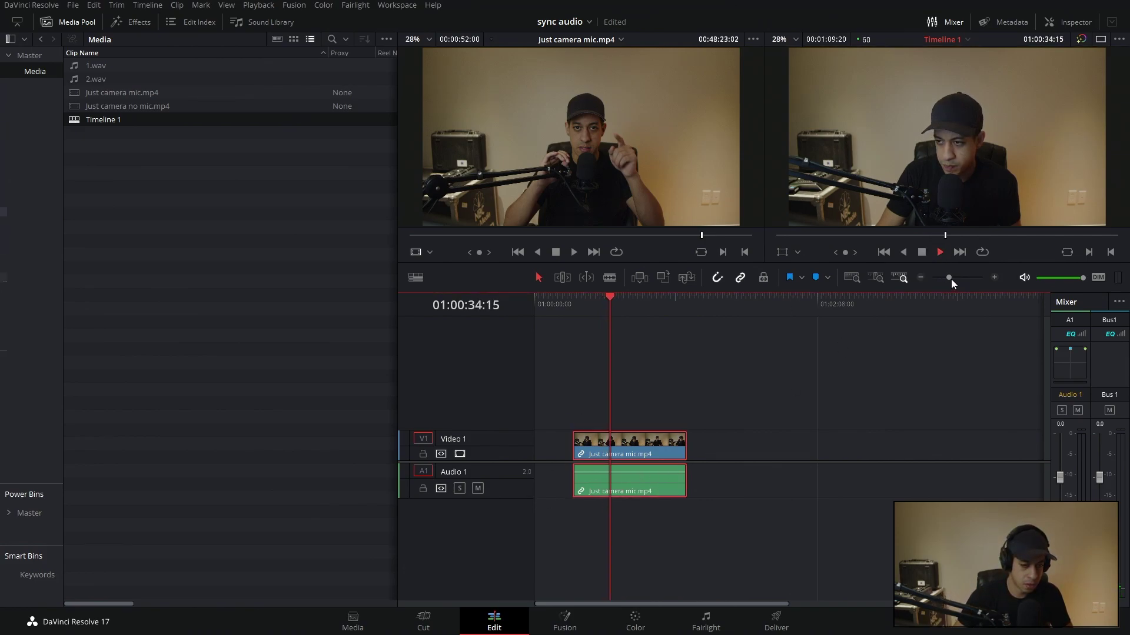
pyautogui.moveTo(950, 279); pyautogui.dragTo(957, 279)
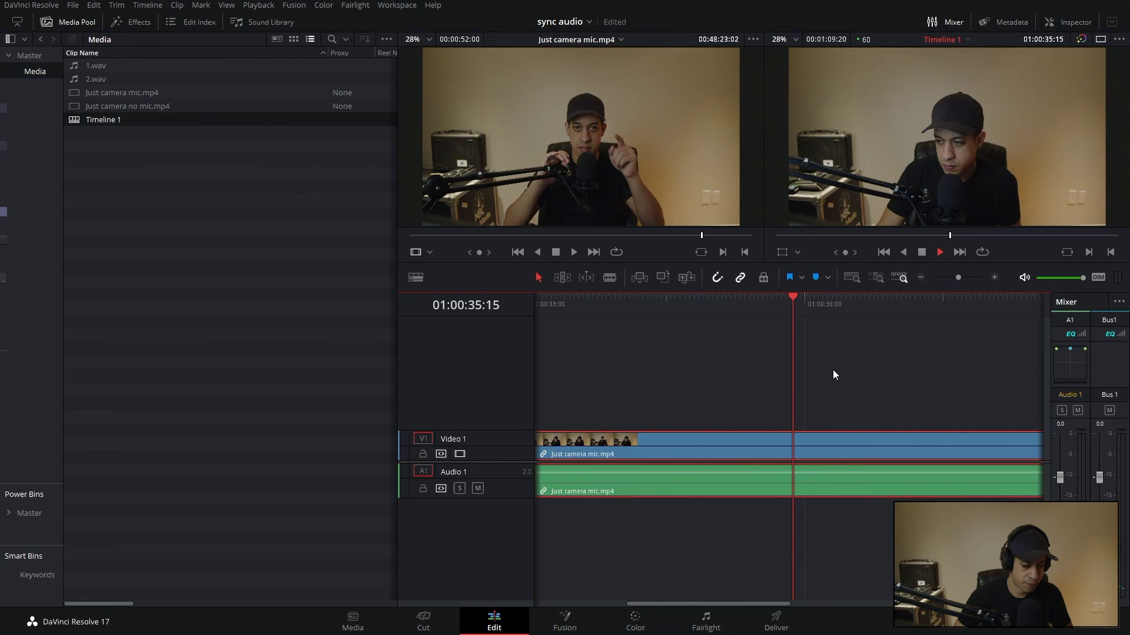
pyautogui.click(916, 254)
# Step: Raise the camera clip's audio volume to 29.55 dB and play it back to check
pyautogui.moveTo(802, 474); pyautogui.dragTo(802, 463)
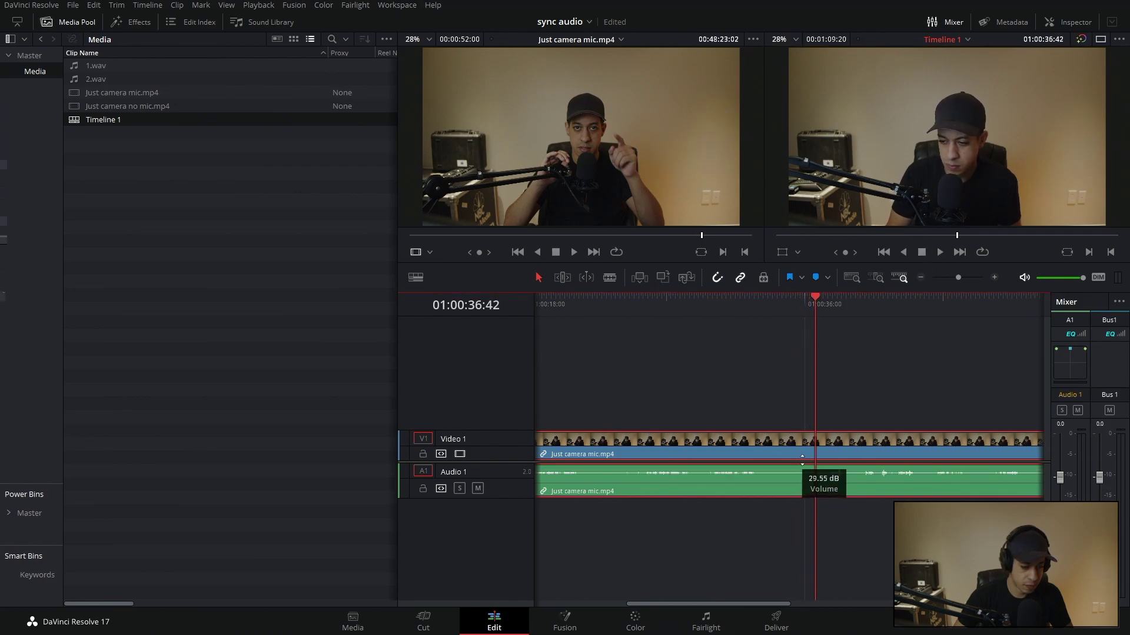
pyautogui.press('space')
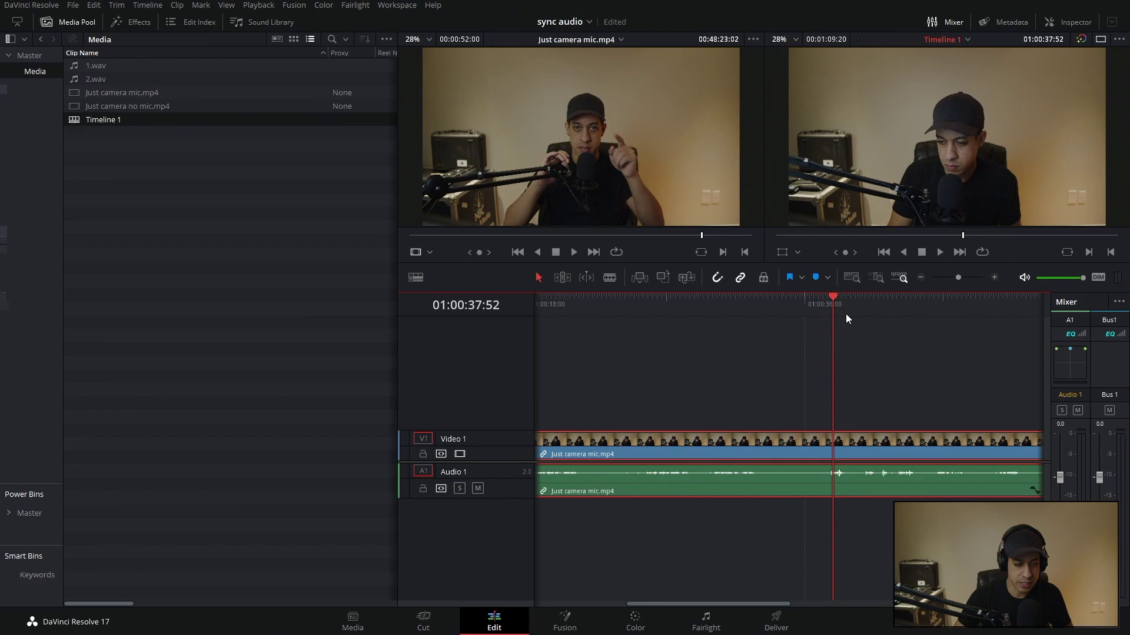
pyautogui.click(940, 252)
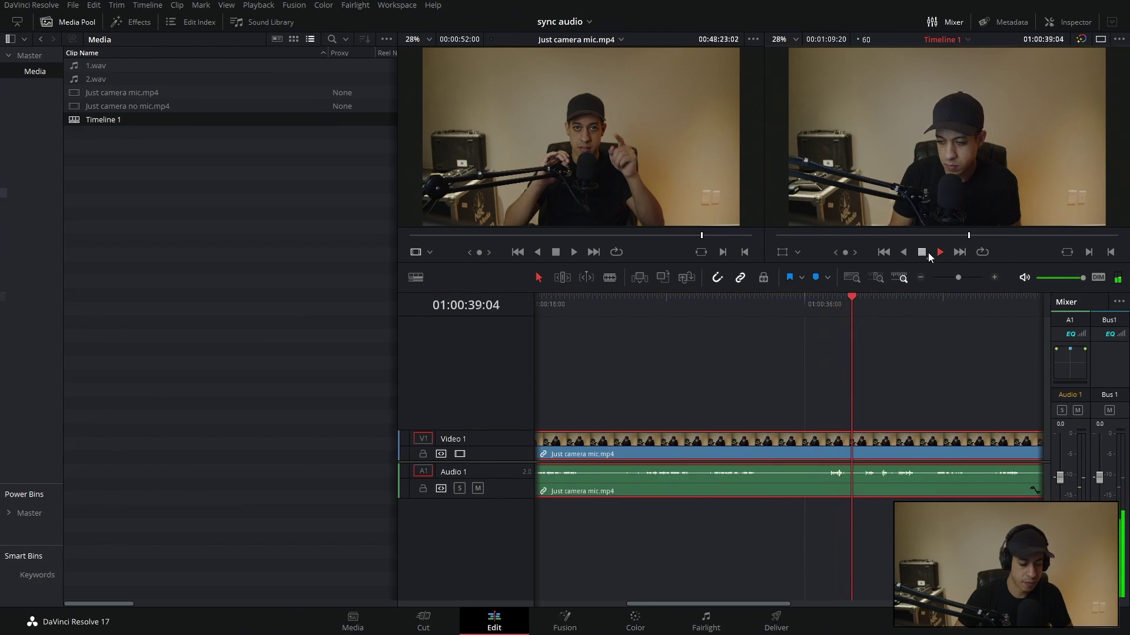
pyautogui.click(921, 253)
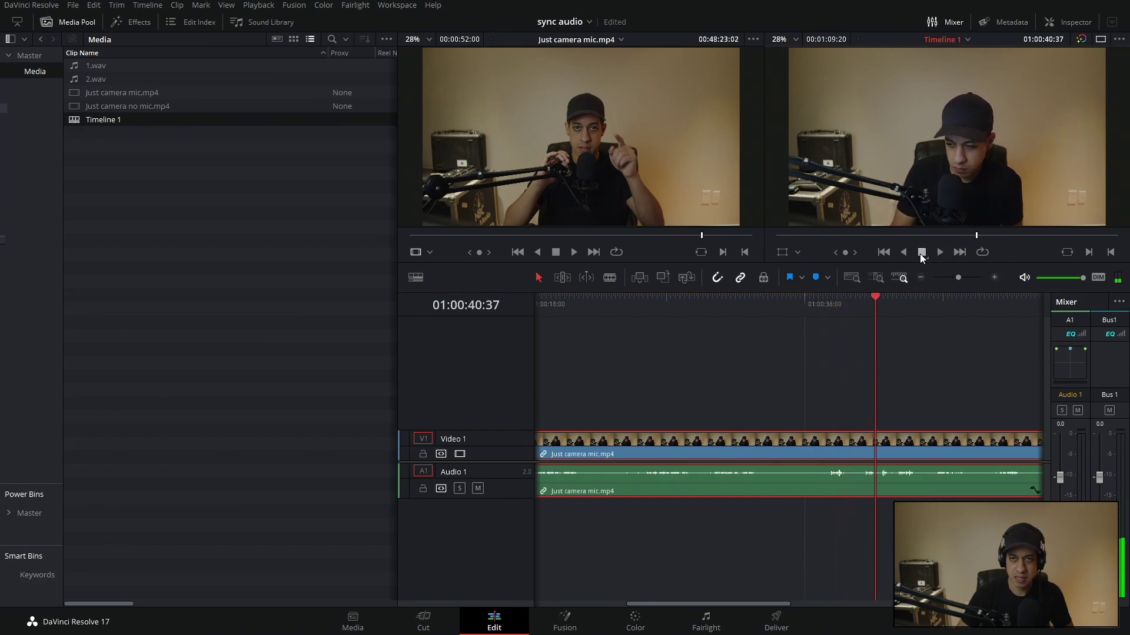
pyautogui.click(1067, 22)
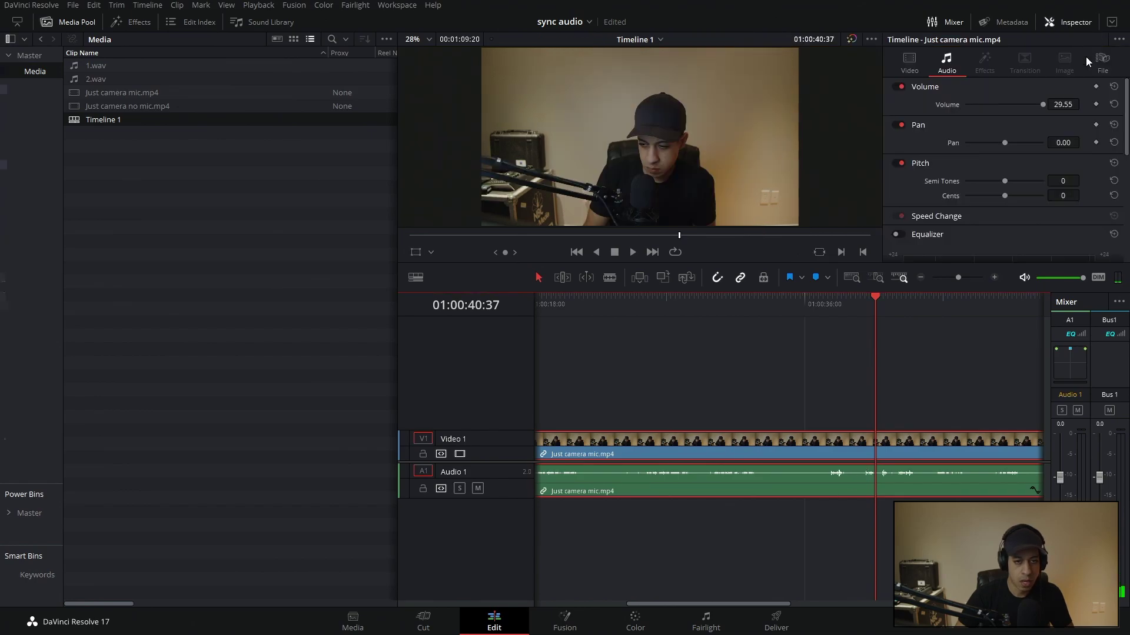
# Step: Reset the camera clip's volume to 0 and move the clip to the timeline start
pyautogui.click(1113, 104)
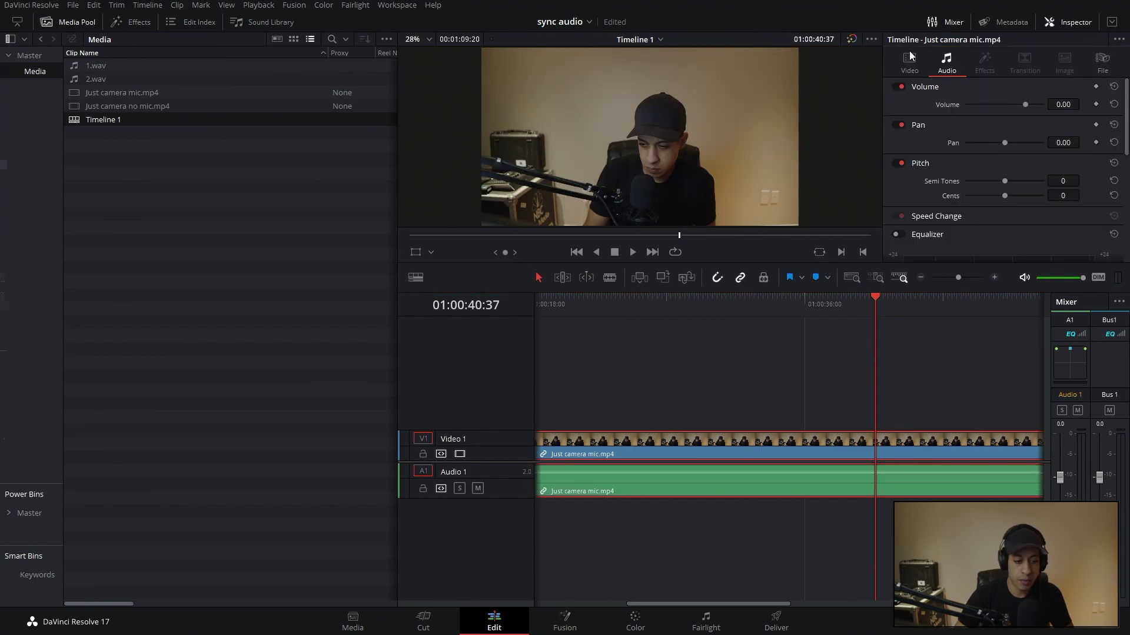
pyautogui.click(921, 280)
pyautogui.moveTo(716, 453); pyautogui.dragTo(653, 453)
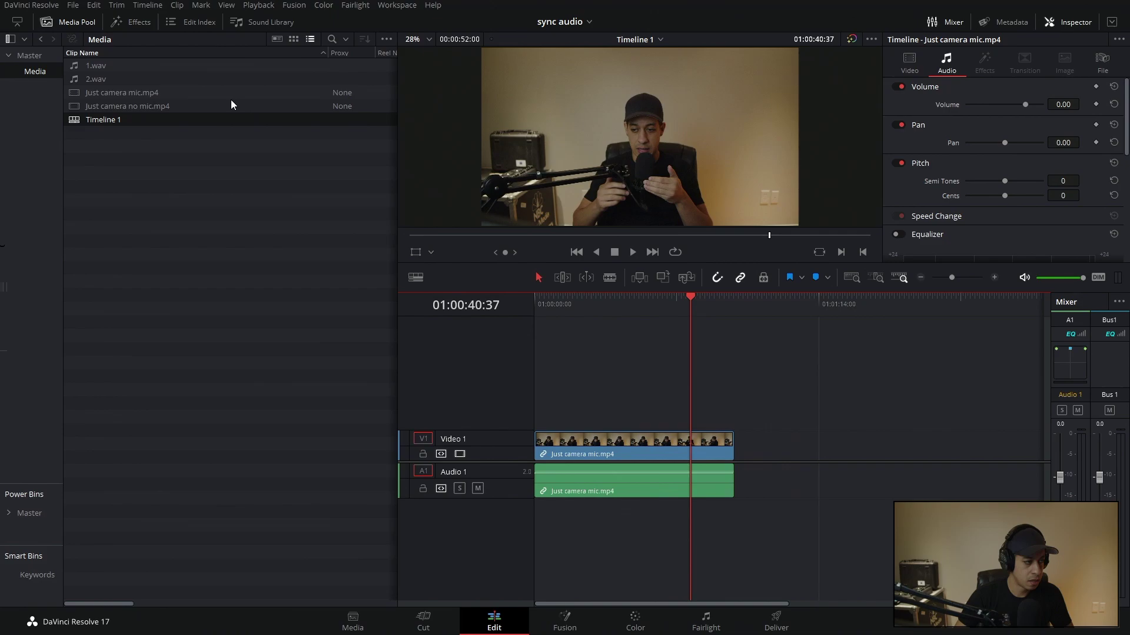
# Step: Add 1.wav on a new Audio 2 track and align its end with the video's end
pyautogui.moveTo(96, 66); pyautogui.dragTo(796, 517)
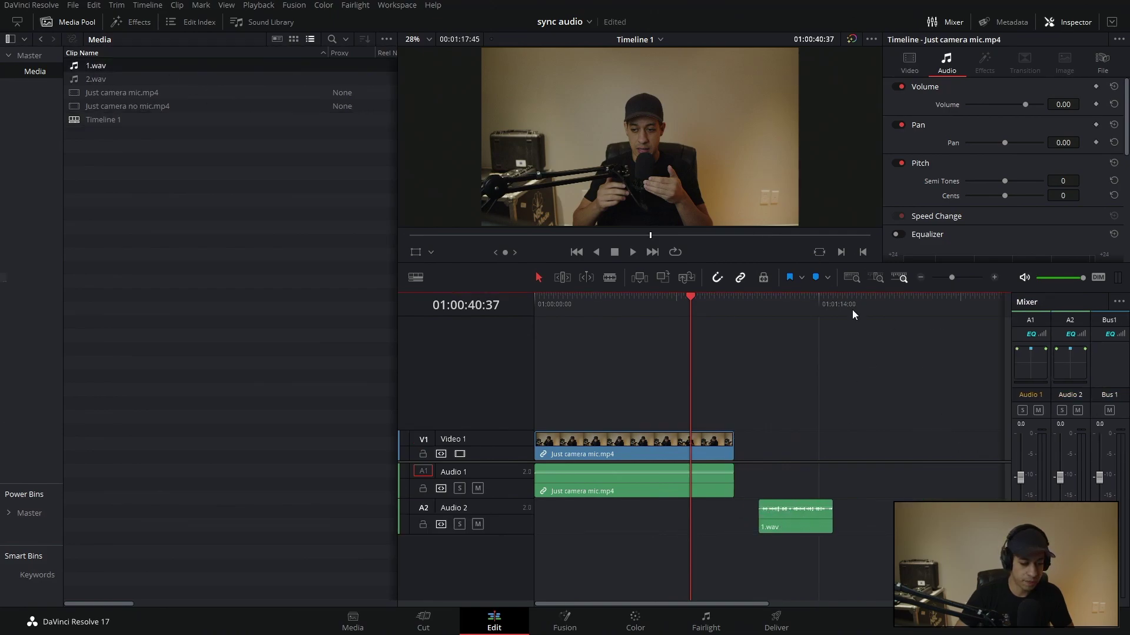
pyautogui.click(772, 311)
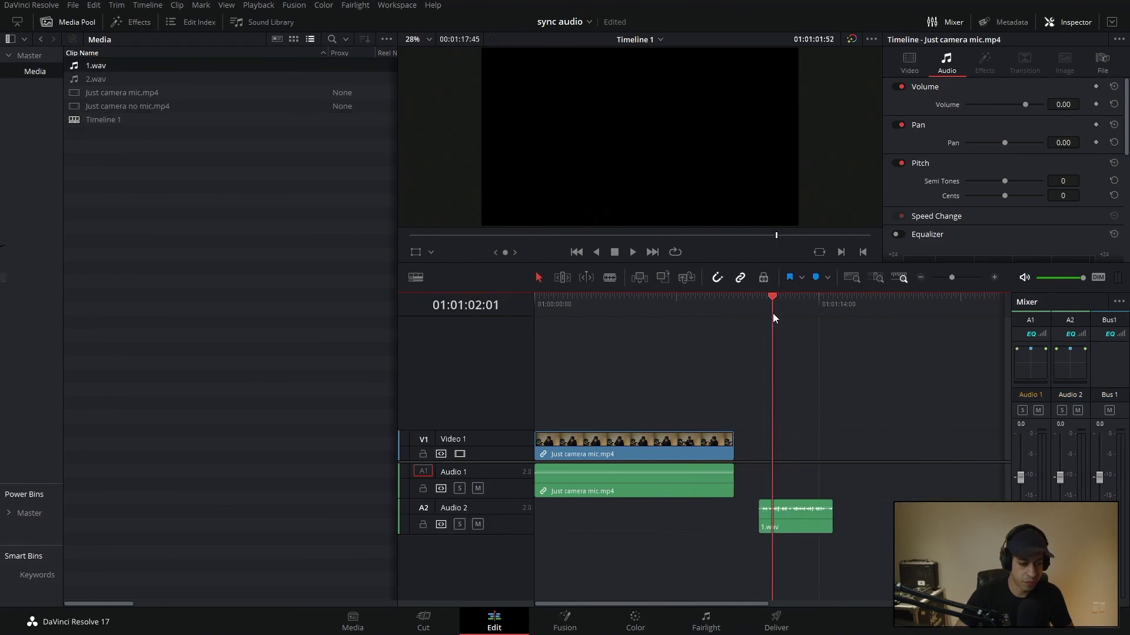
pyautogui.click(633, 258)
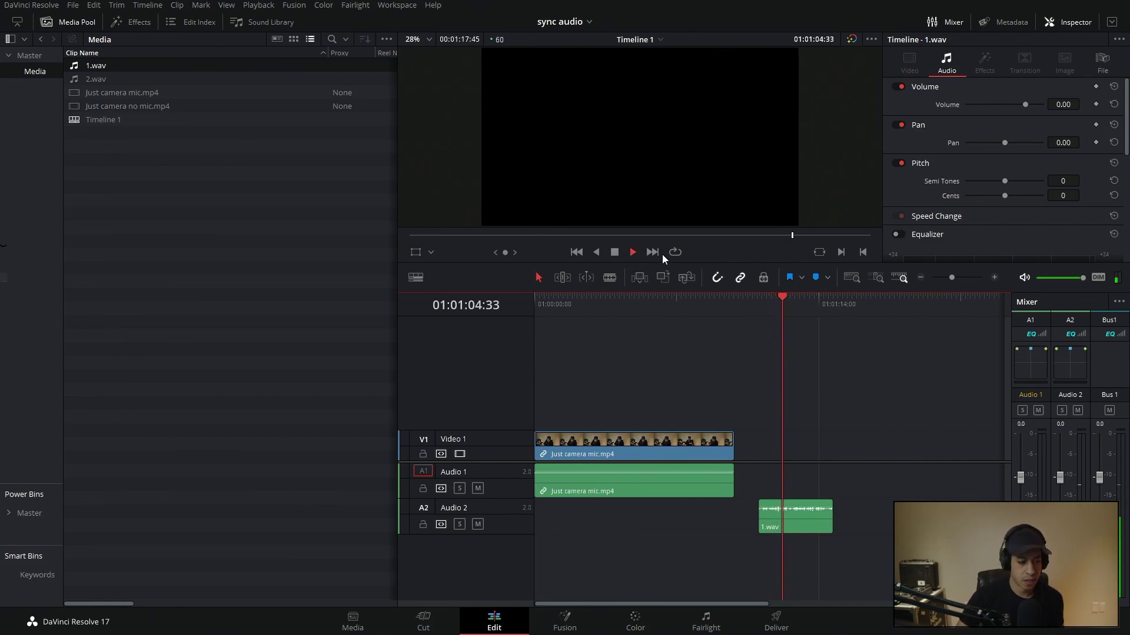
pyautogui.press('space')
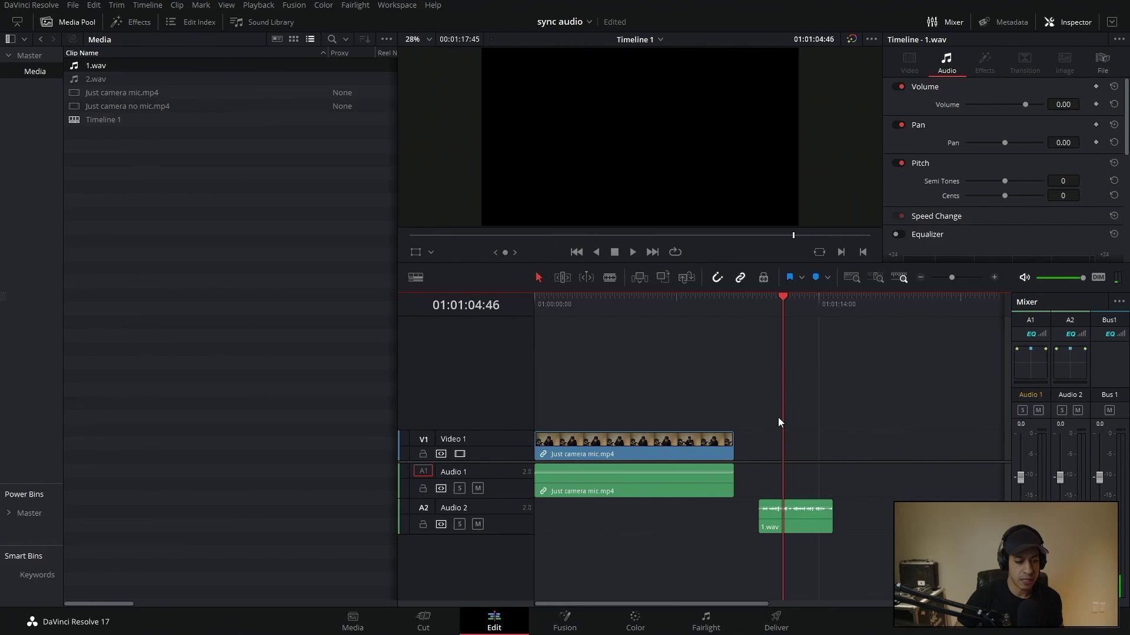
pyautogui.moveTo(800, 531); pyautogui.dragTo(706, 529)
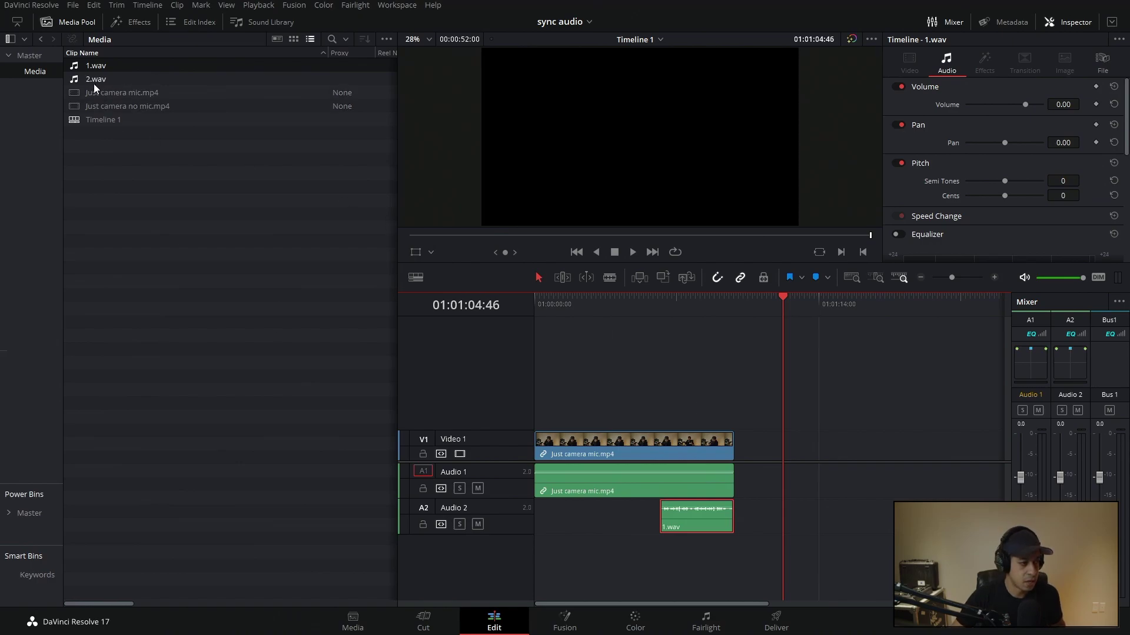
# Step: Add Just camera no mic.mp4 to Timeline 1 and play it back
pyautogui.moveTo(84, 109); pyautogui.dragTo(904, 475)
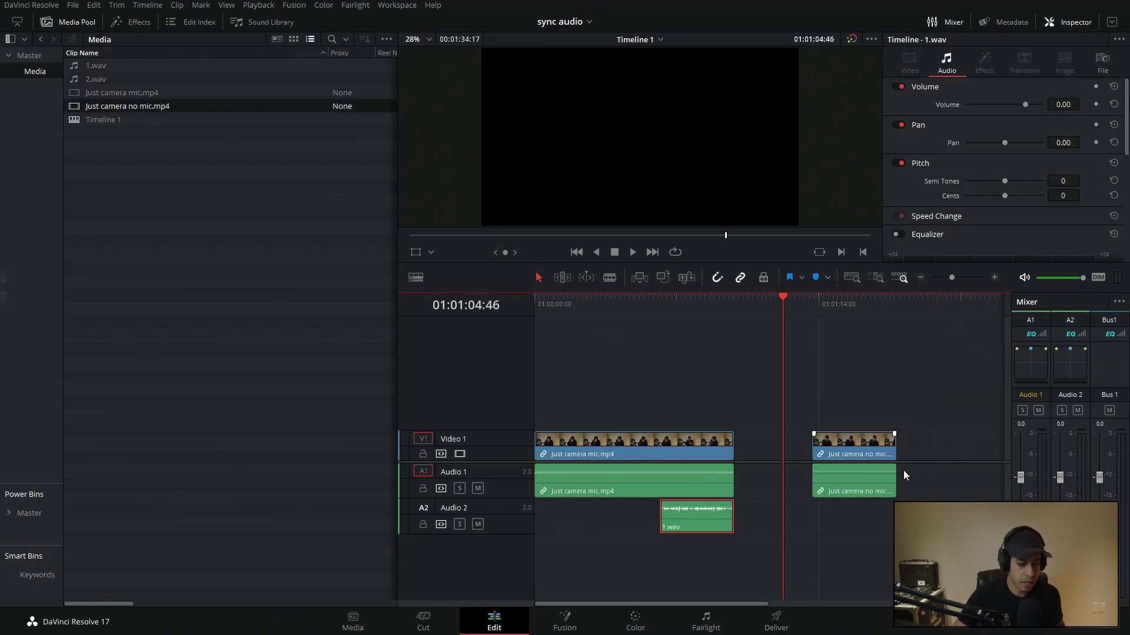
pyautogui.click(850, 306)
pyautogui.press('space')
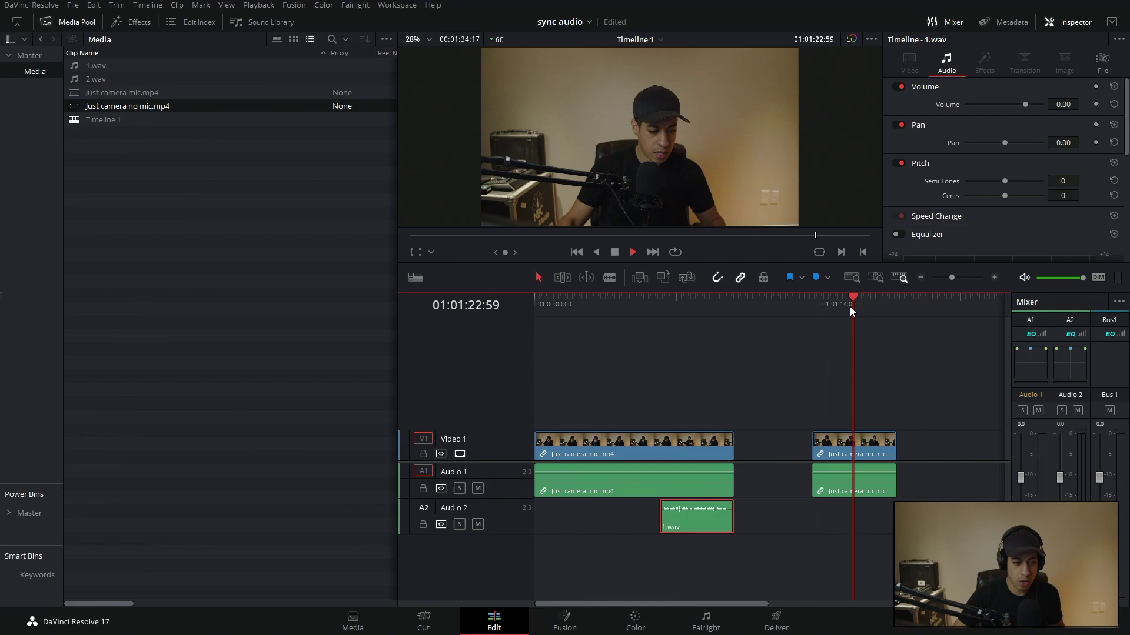
pyautogui.press('space')
pyautogui.click(848, 316)
pyautogui.press('space')
# Step: Add 2.wav to the timeline and play from a later point
pyautogui.press('space')
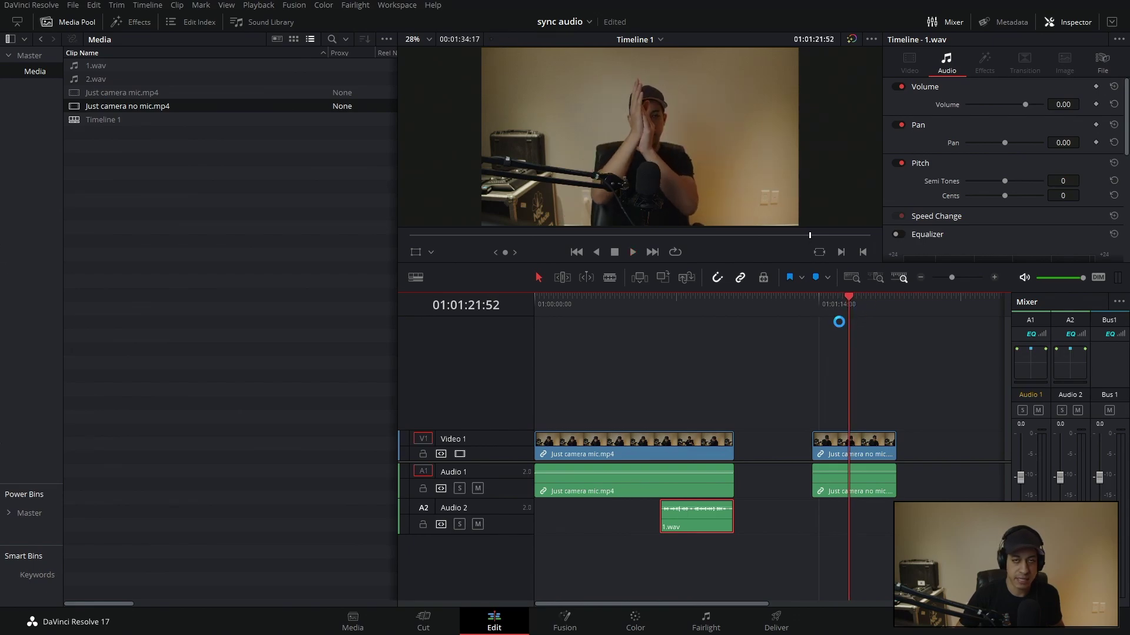
pyautogui.moveTo(96, 79); pyautogui.dragTo(909, 518)
pyautogui.click(913, 302)
pyautogui.press('space')
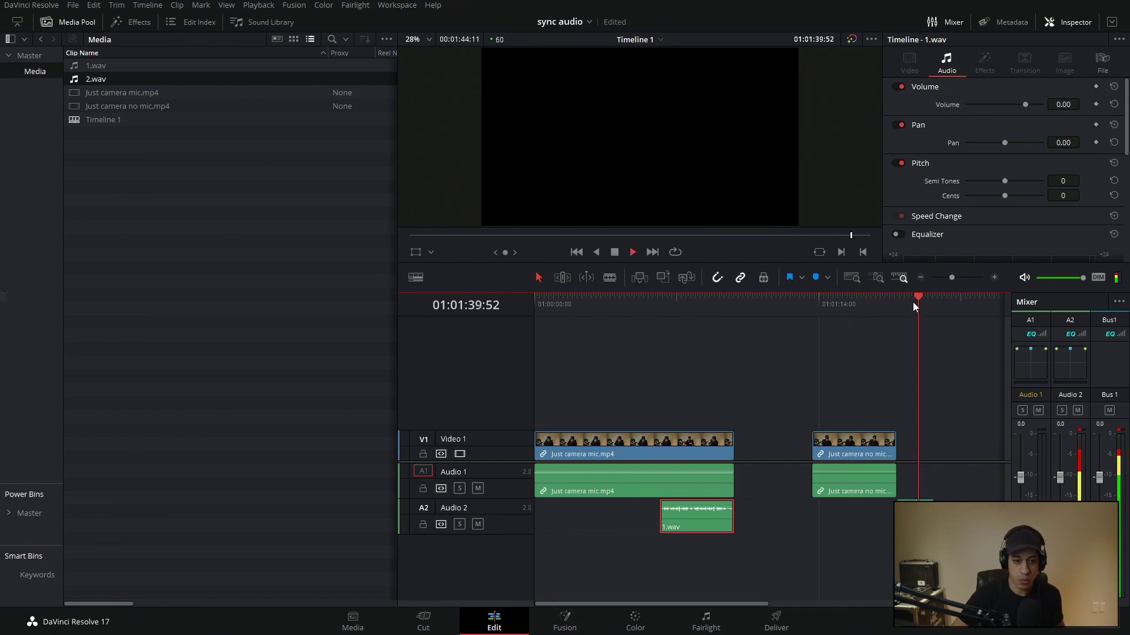
pyautogui.press('space')
# Step: Select all clips on Timeline 1, delete them, and return the playhead to the start
pyautogui.click(669, 387)
pyautogui.moveTo(639, 357); pyautogui.dragTo(912, 522)
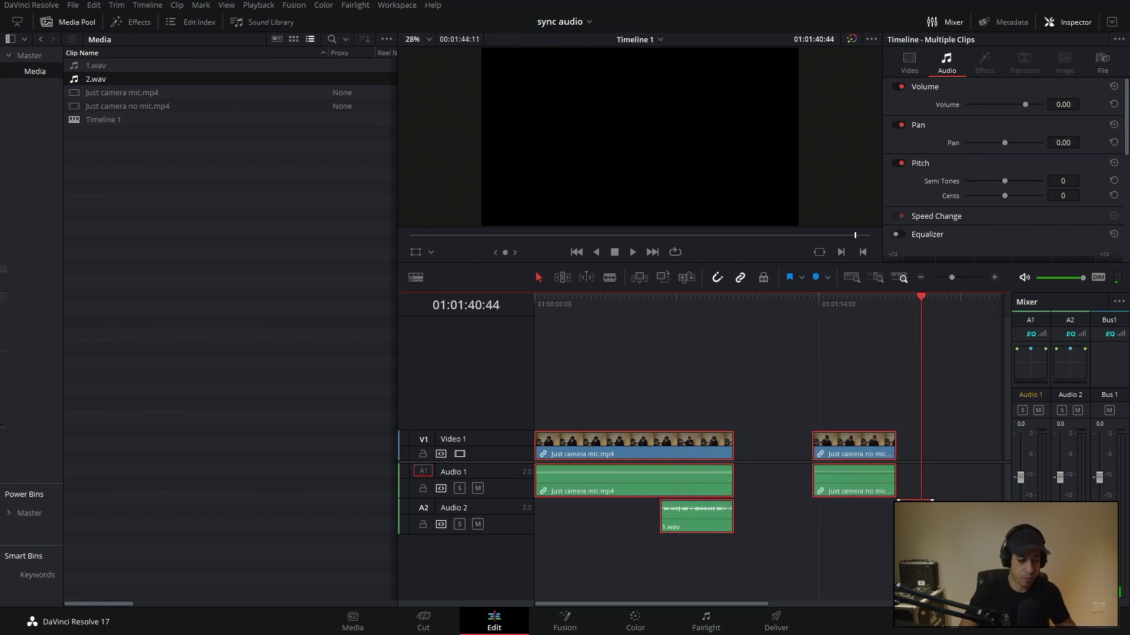
pyautogui.press('Delete')
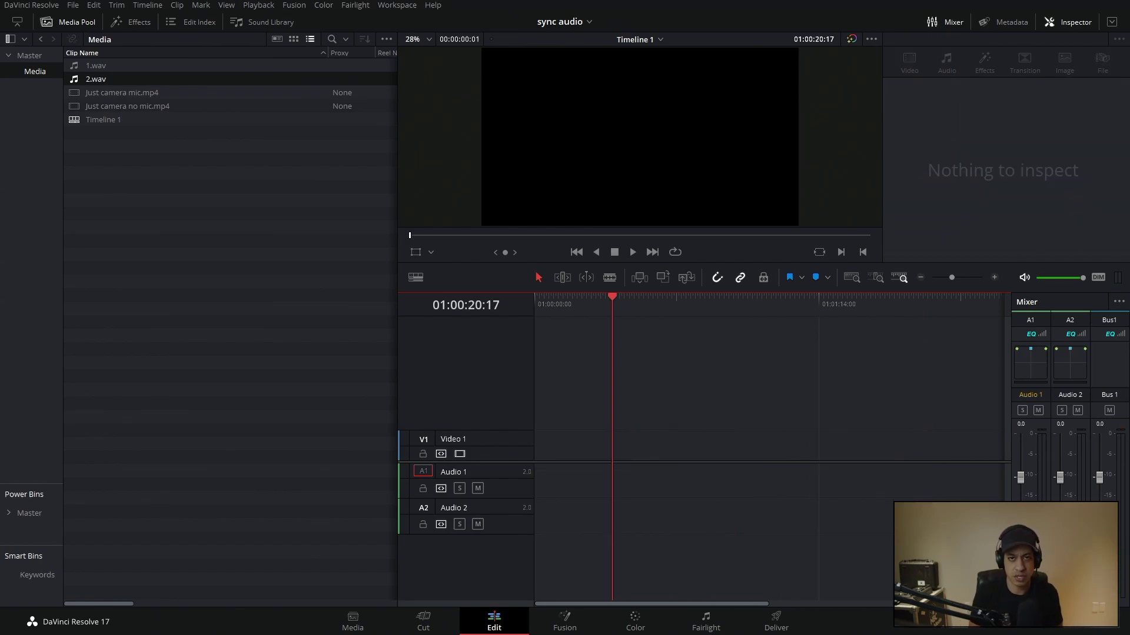
pyautogui.press('Home')
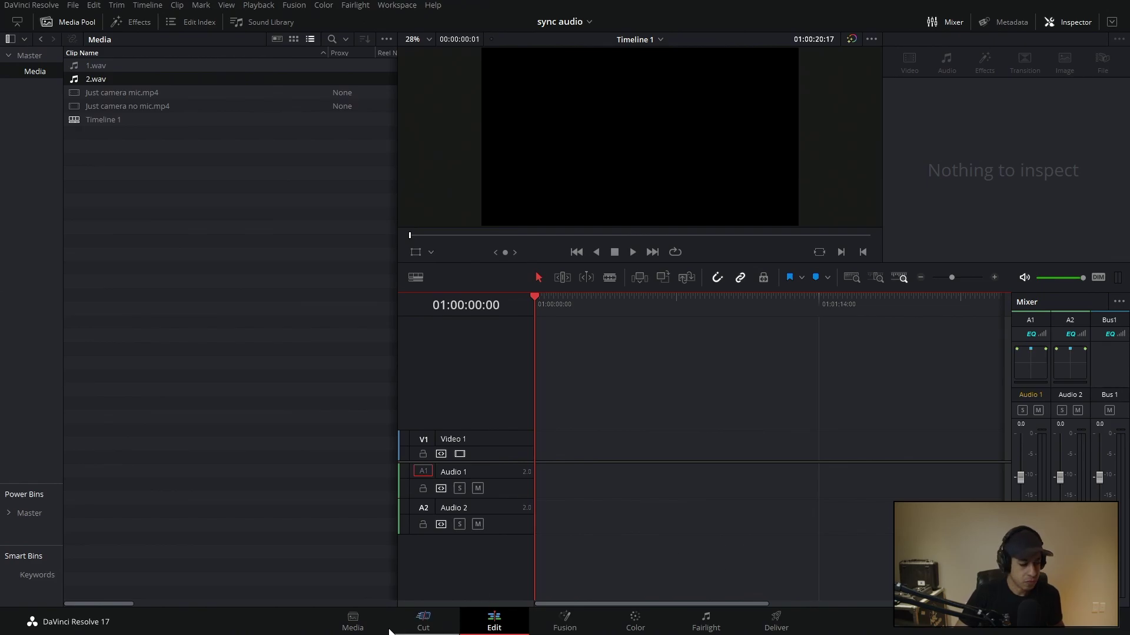
# Step: On the Media page, delete Timeline 1 from the media list and confirm
pyautogui.click(352, 619)
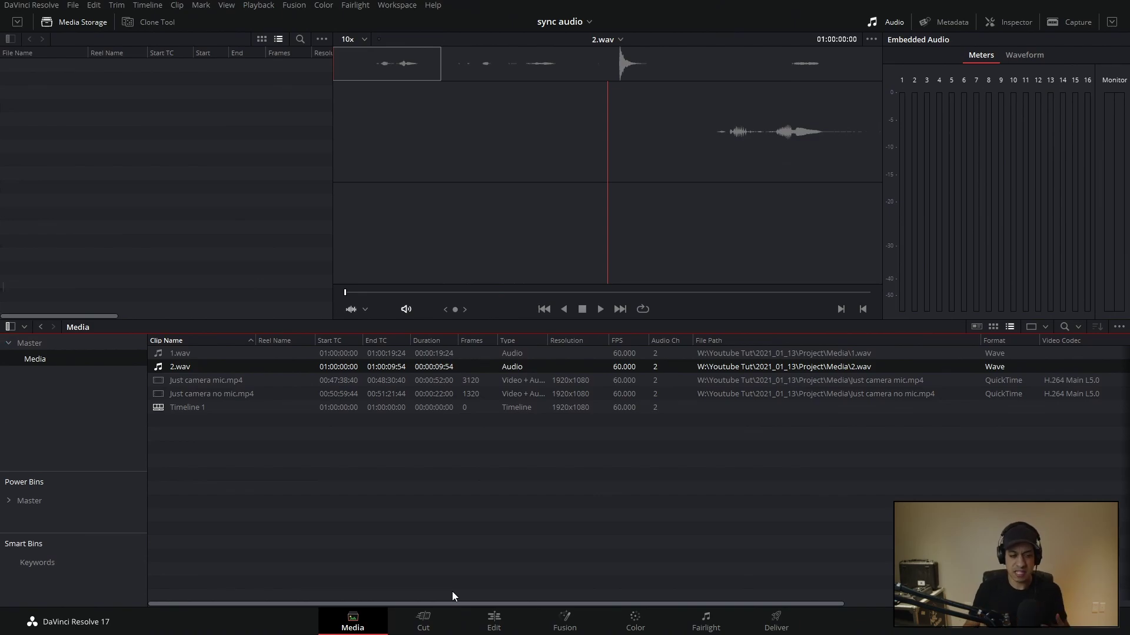
pyautogui.click(187, 418)
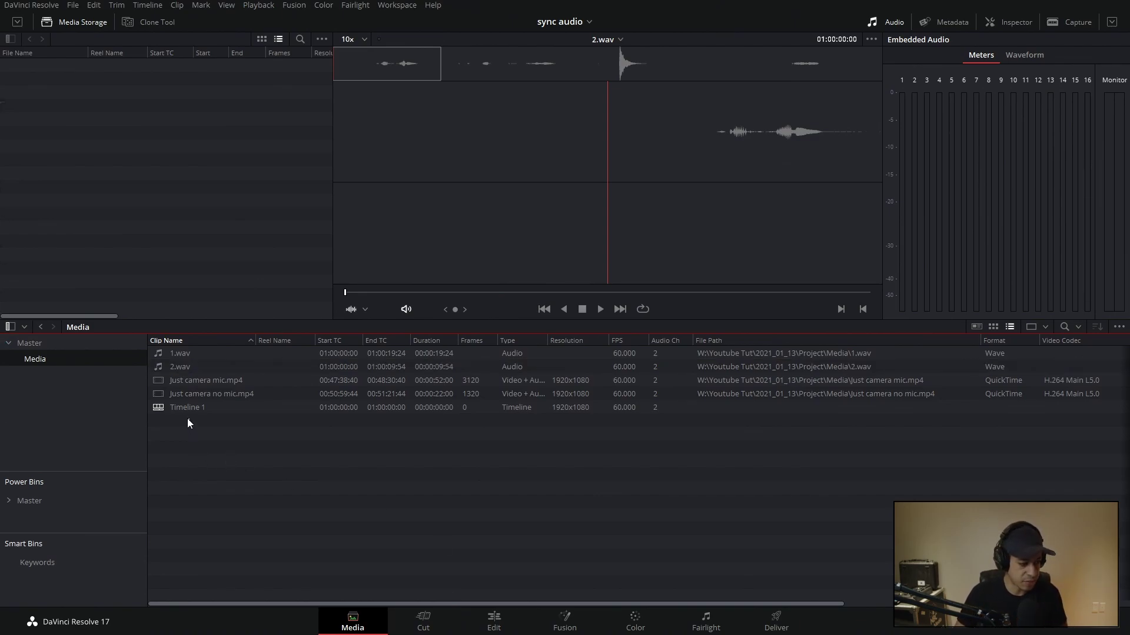
pyautogui.click(170, 409)
pyautogui.press('Delete')
pyautogui.press('Return')
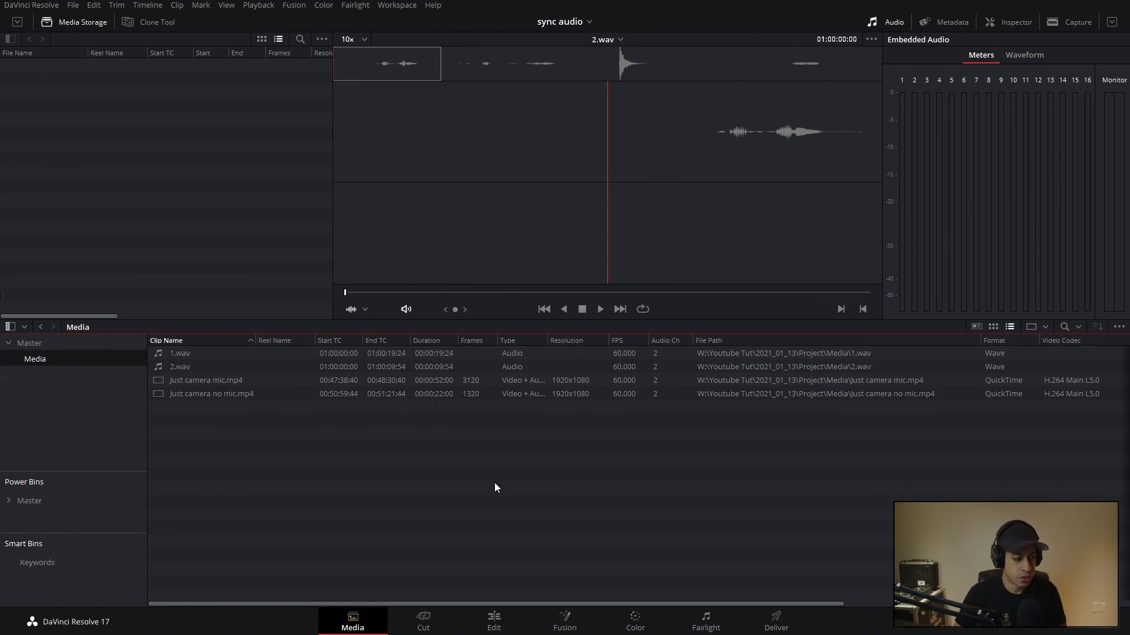
pyautogui.moveTo(301, 436); pyautogui.dragTo(166, 351)
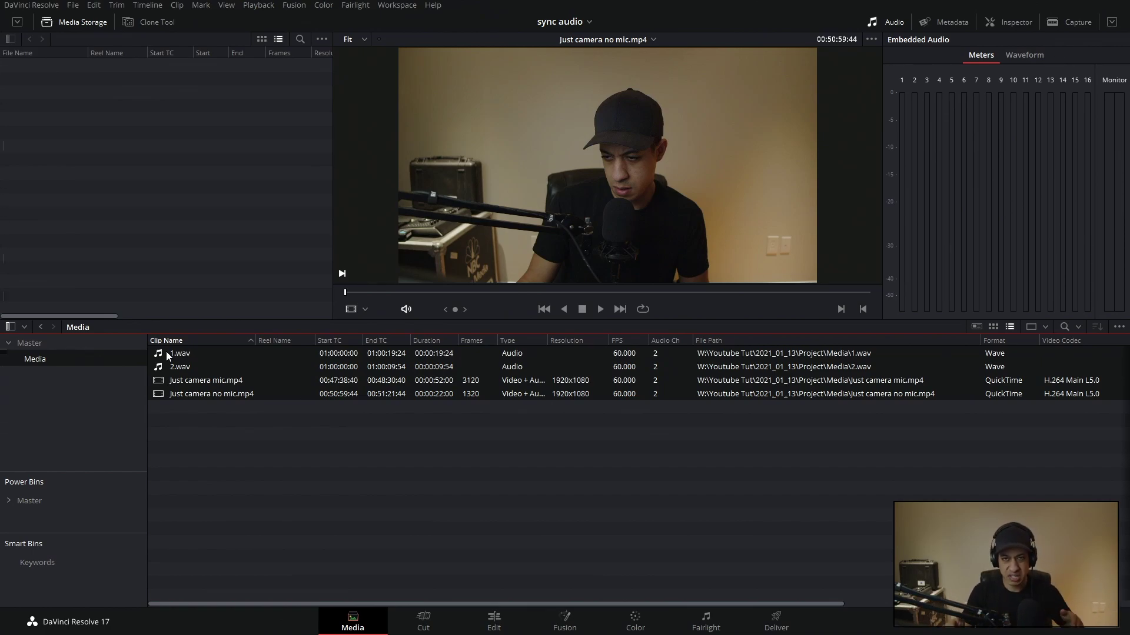
pyautogui.rightClick(225, 398)
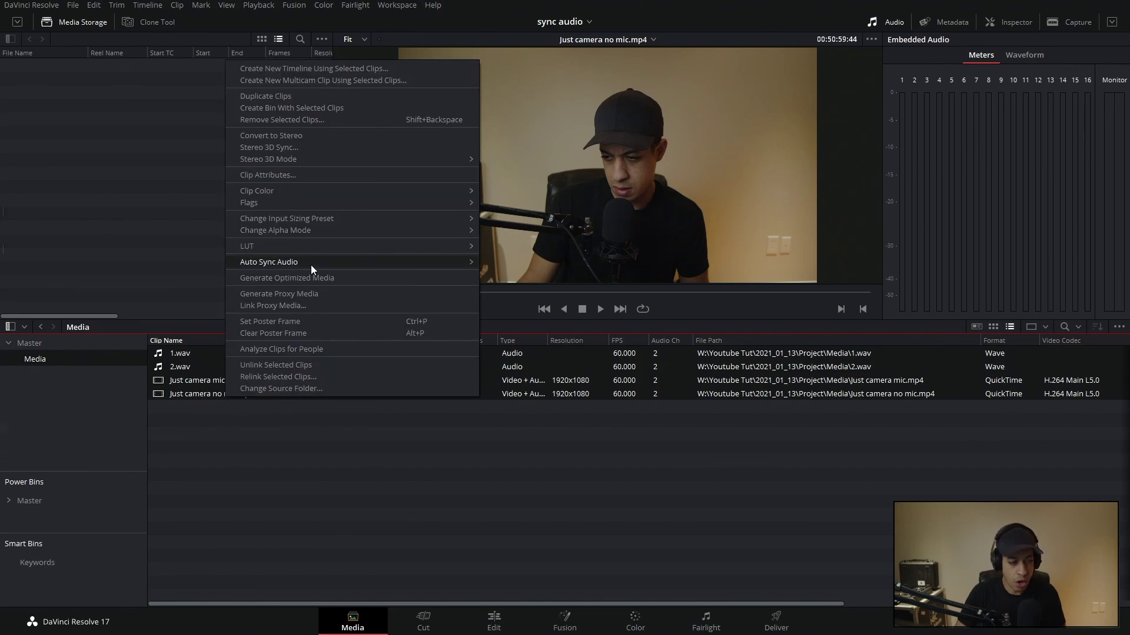
pyautogui.moveTo(310, 265)
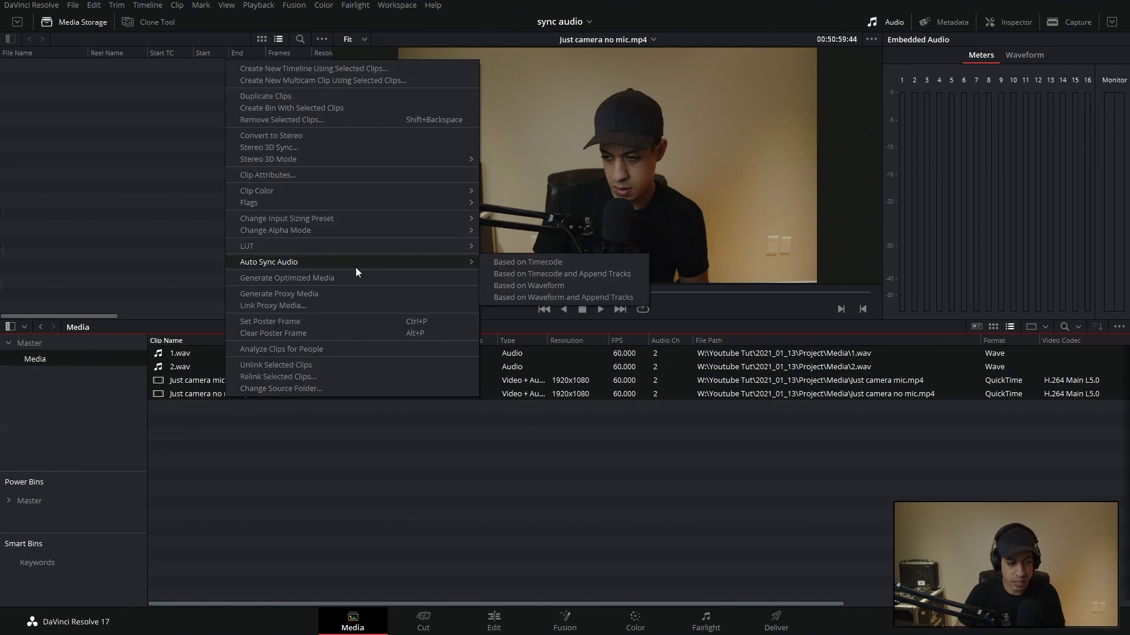
pyautogui.click(534, 288)
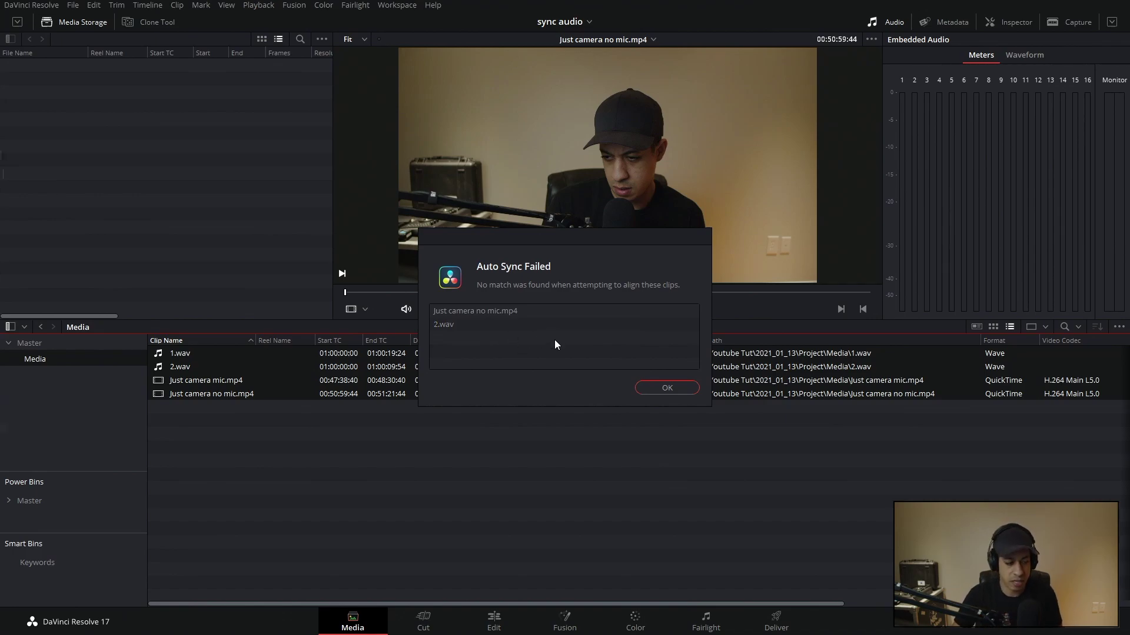
pyautogui.click(650, 391)
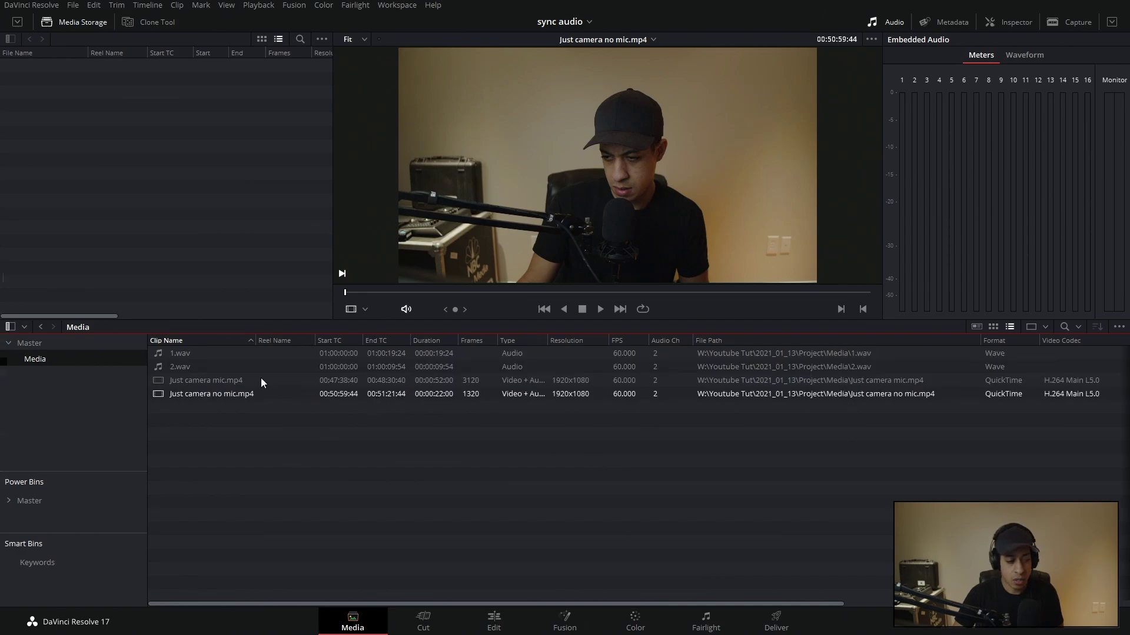
# Step: Preview Just camera mic.mp4 in the viewer
pyautogui.click(159, 381)
pyautogui.click(601, 309)
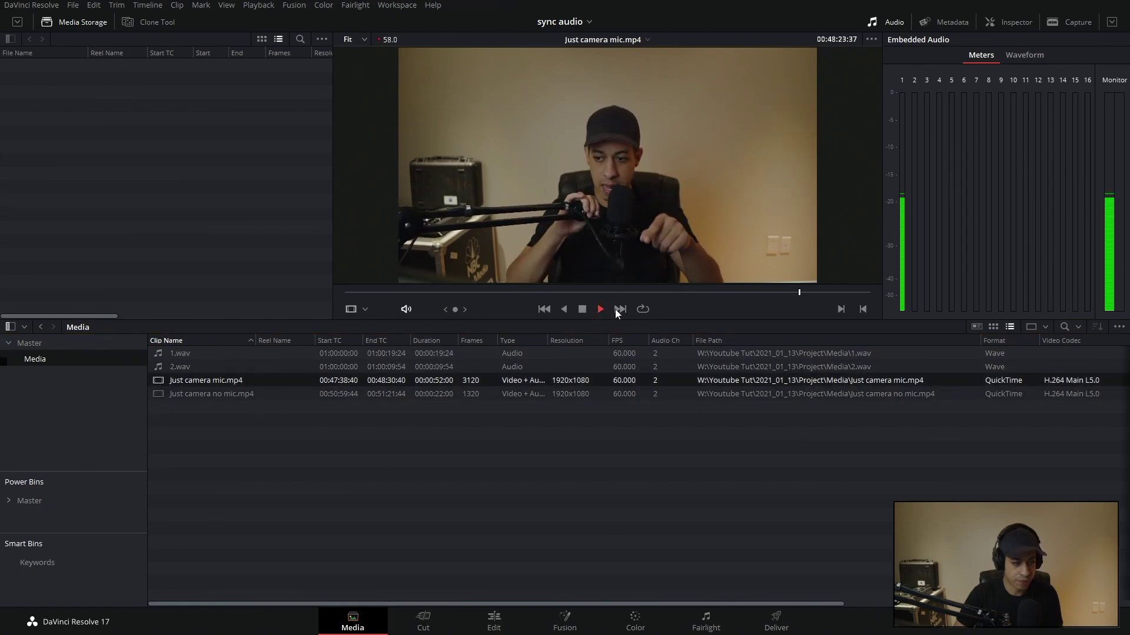
pyautogui.click(582, 312)
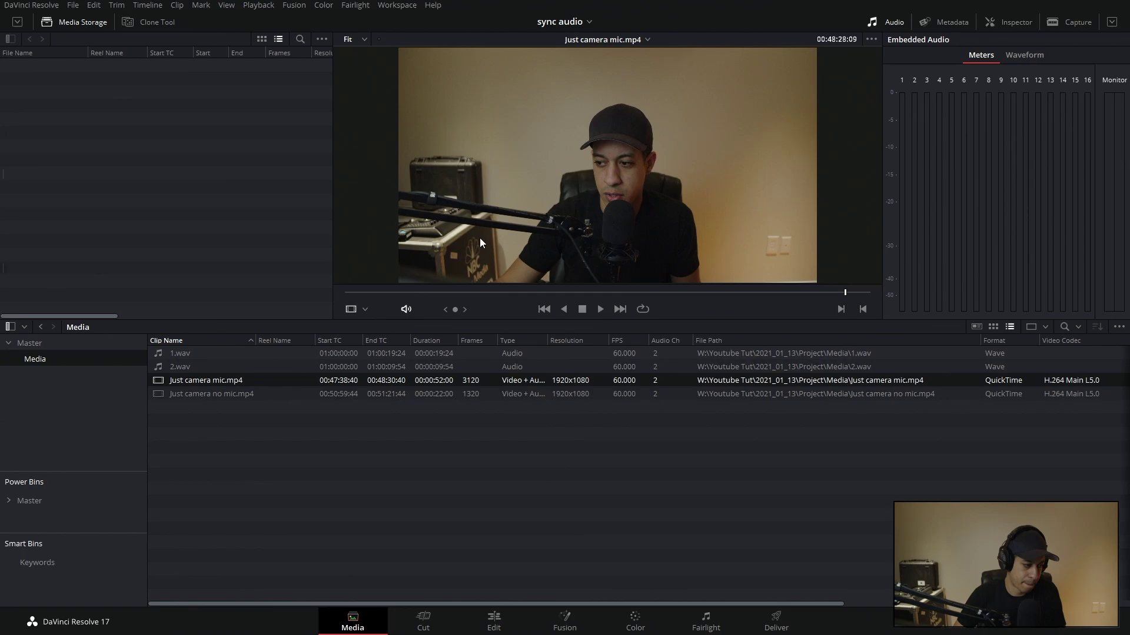
# Step: Scrub Just camera no mic.mp4 to the exact frame of the clap
pyautogui.click(159, 394)
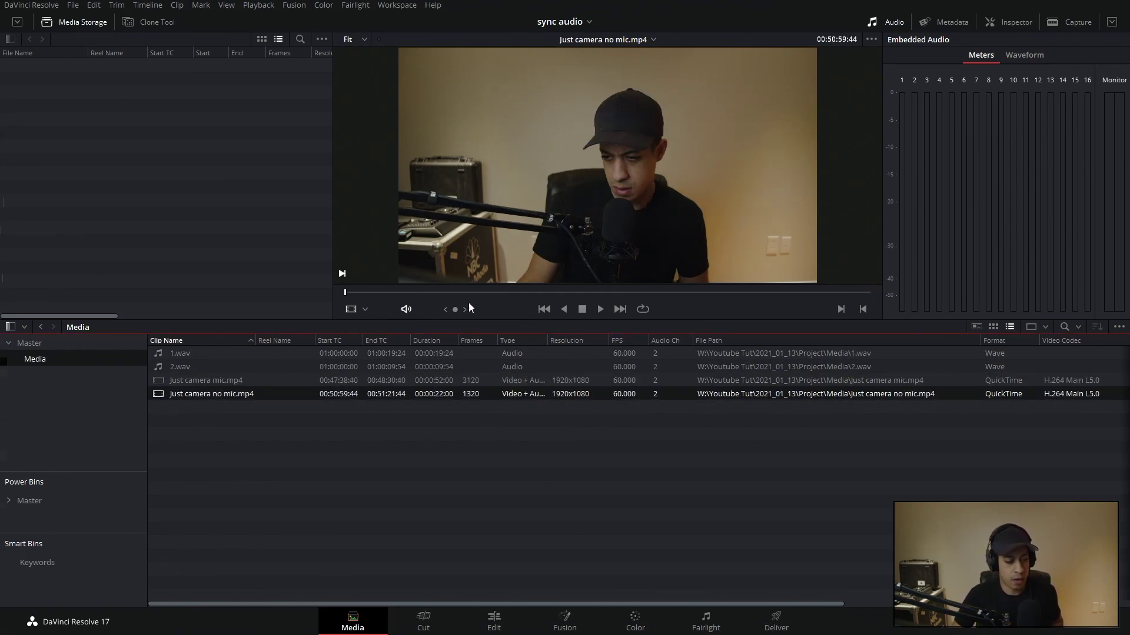
pyautogui.moveTo(420, 296); pyautogui.dragTo(559, 306)
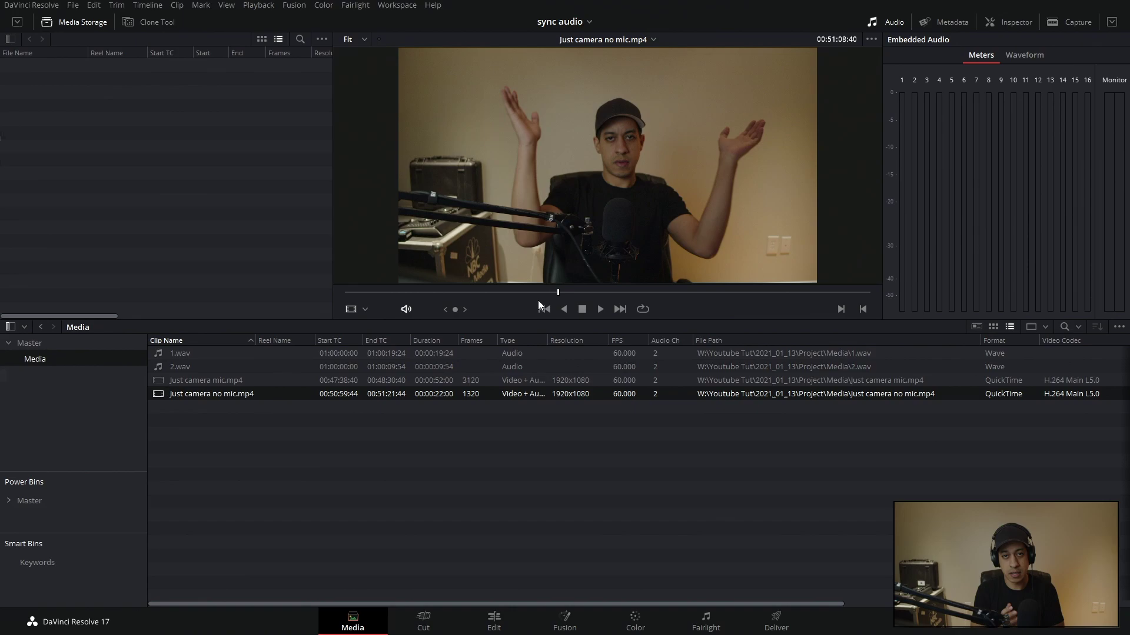
pyautogui.moveTo(560, 293); pyautogui.dragTo(563, 296)
pyautogui.click(583, 379)
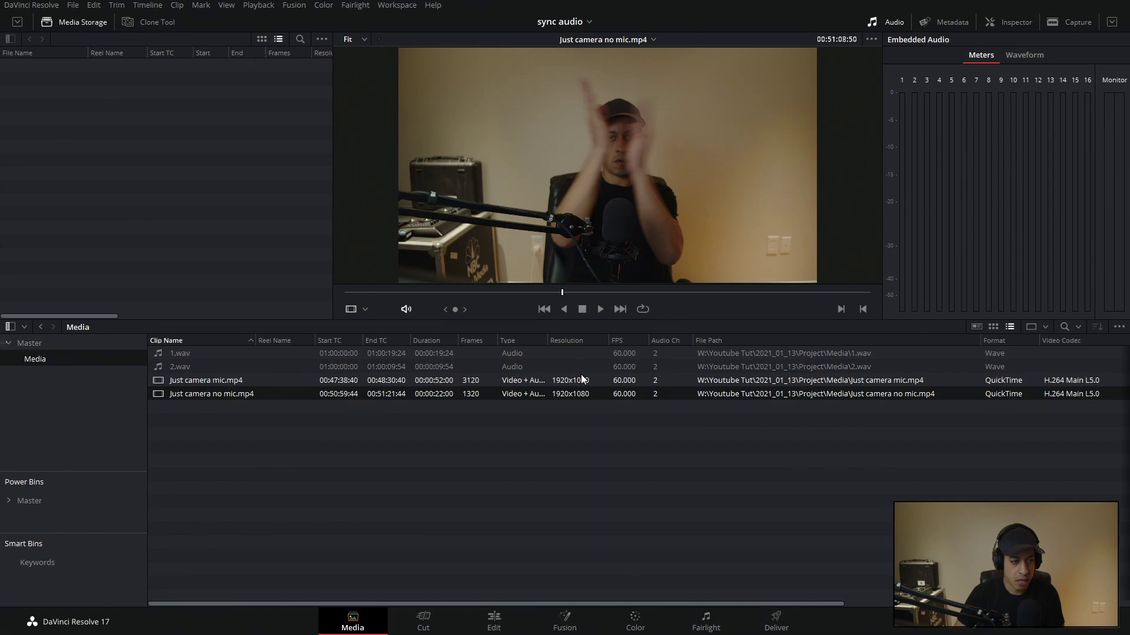
pyautogui.press('Right')
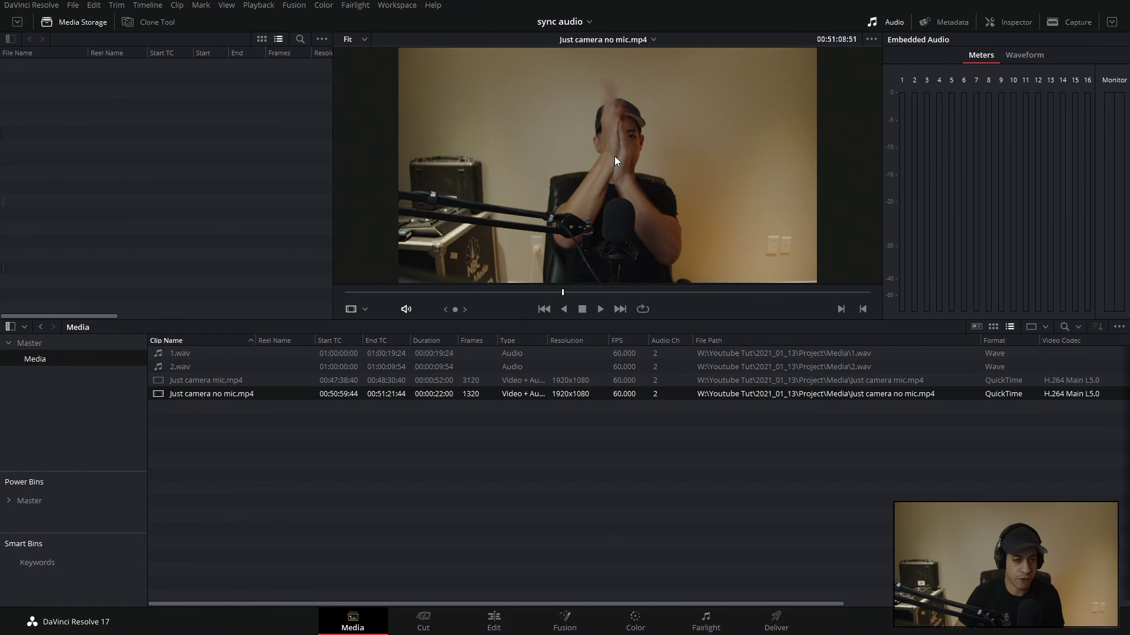
# Step: Show the audio waveform panel, load 2.wav, and align its clap peak with the video frame
pyautogui.click(893, 26)
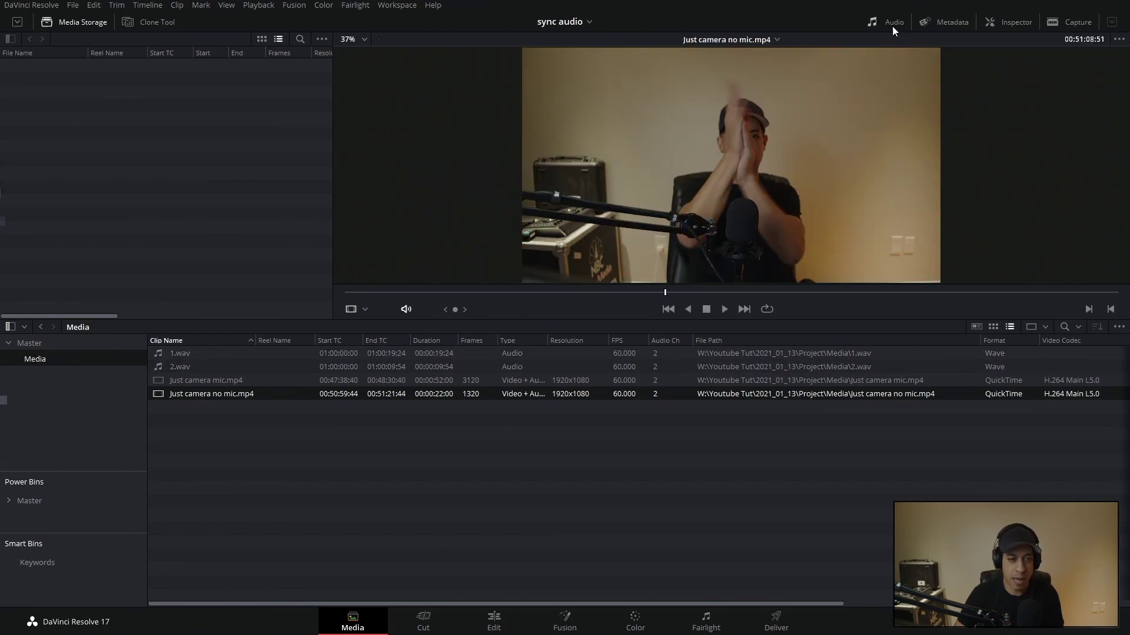
pyautogui.click(893, 26)
pyautogui.click(1027, 56)
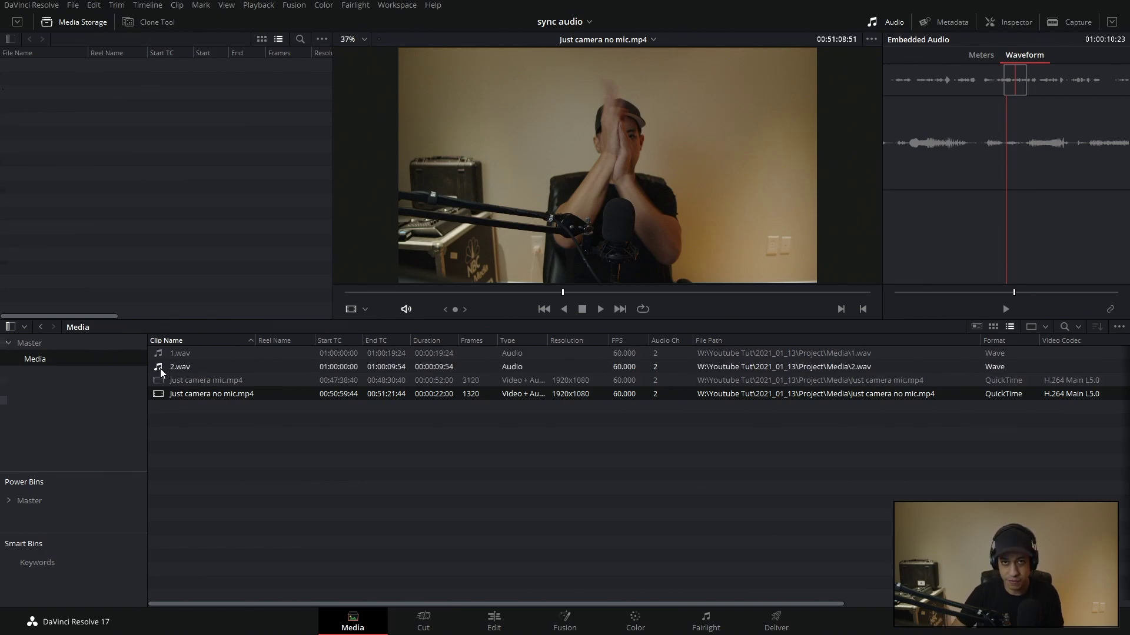
pyautogui.moveTo(161, 370); pyautogui.dragTo(932, 193)
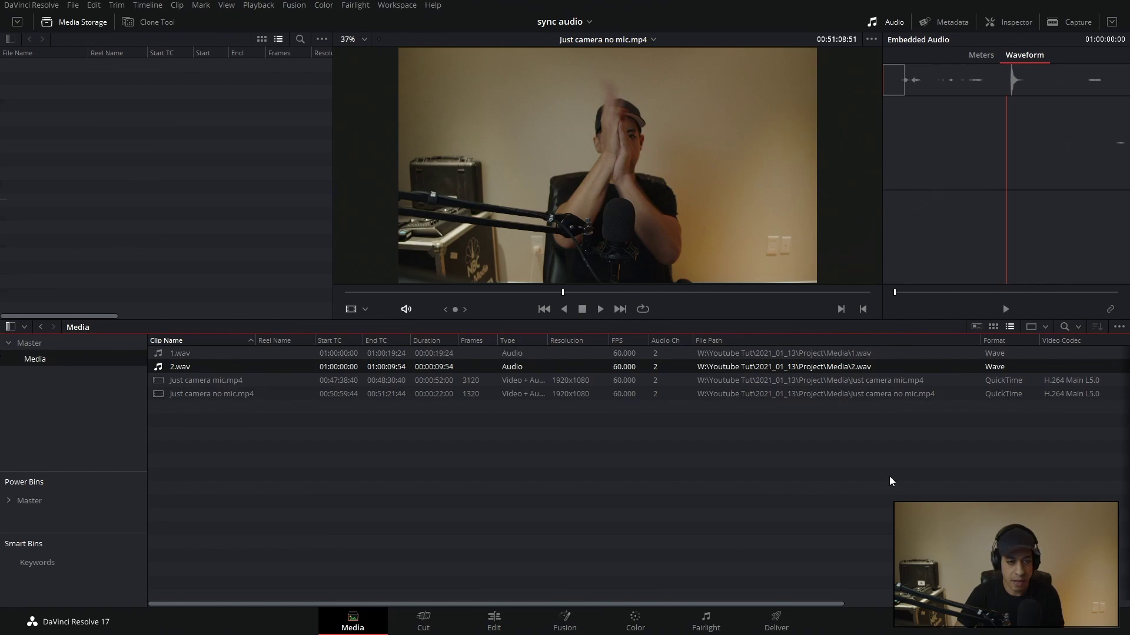
pyautogui.click(1005, 89)
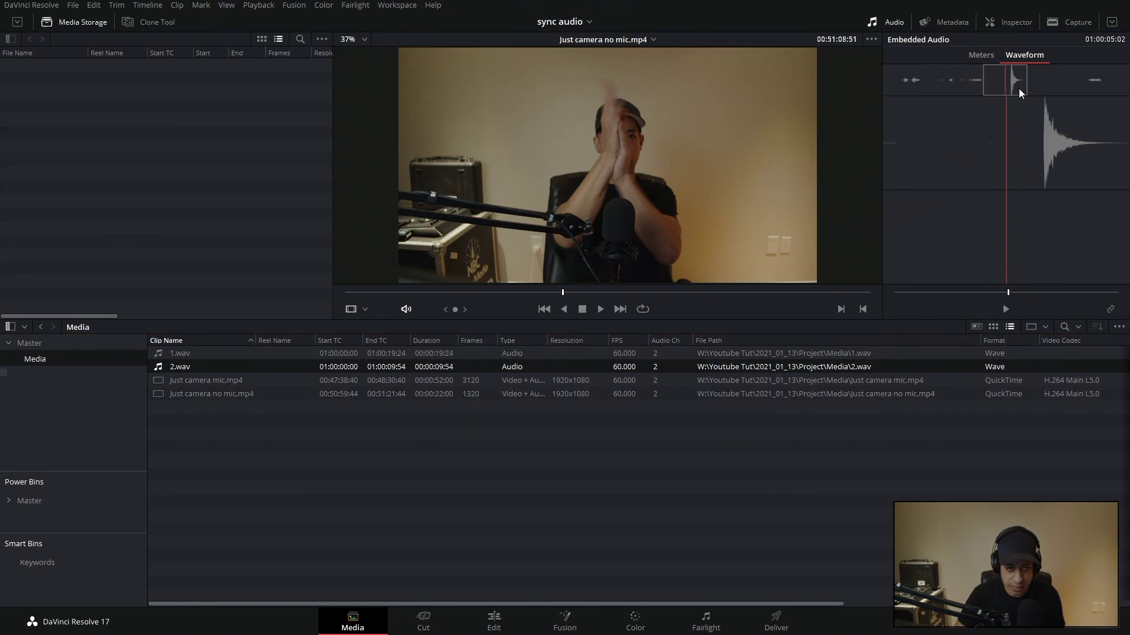
pyautogui.press('Right')
pyautogui.press('Right')
pyautogui.press('Right')
pyautogui.press('Right')
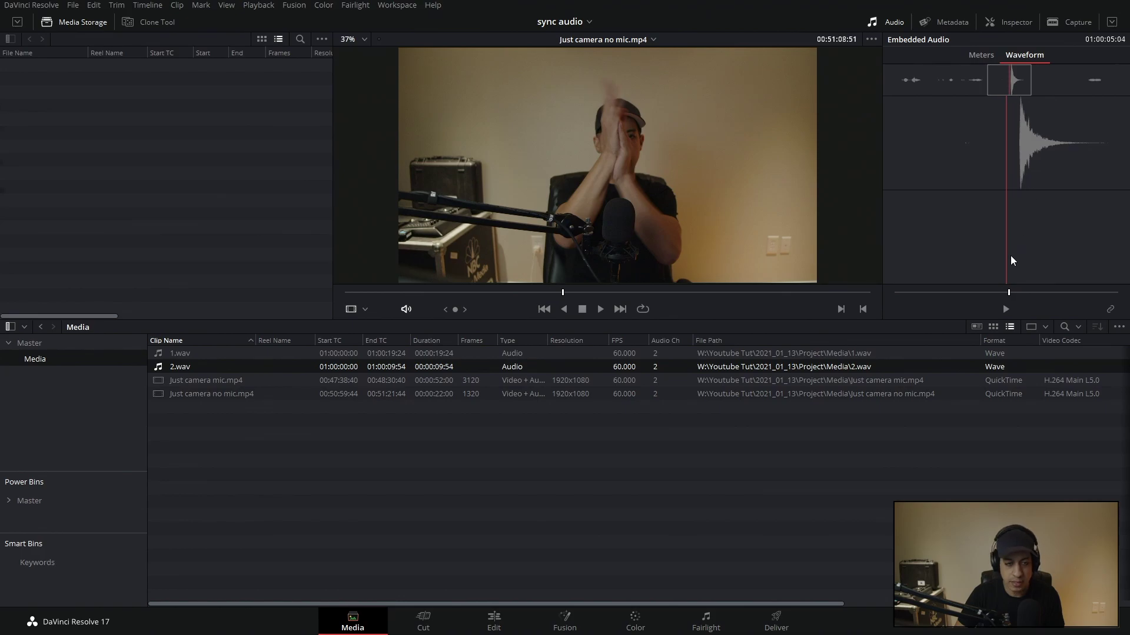
pyautogui.press('Right')
pyautogui.press('Right')
pyautogui.press('Right')
pyautogui.press('Right')
pyautogui.press('Right')
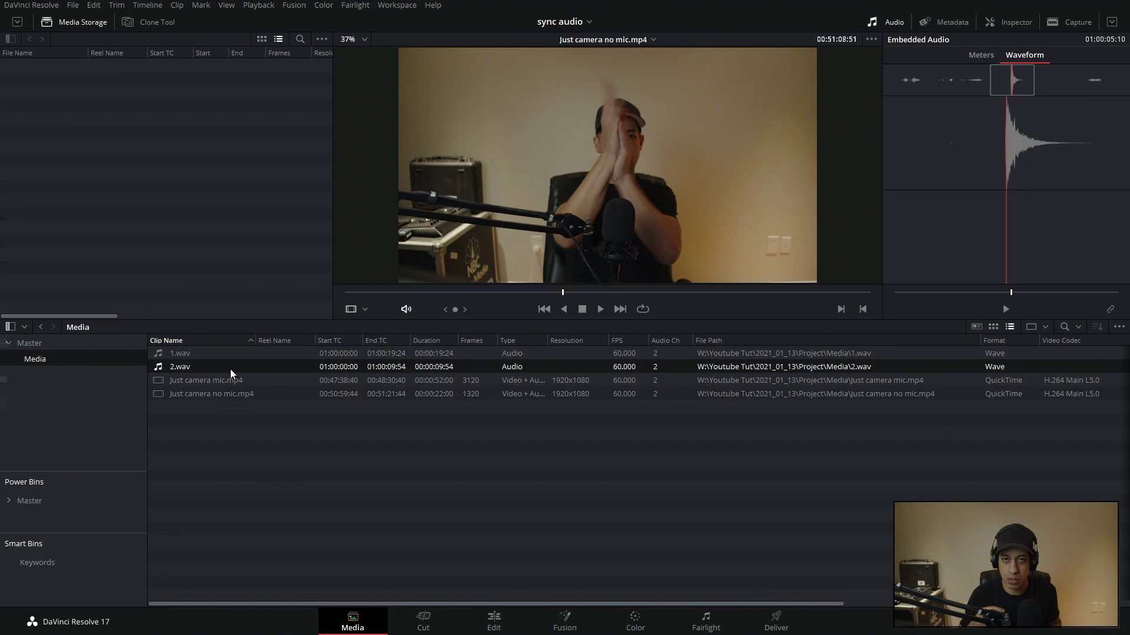
# Step: Play the no-mic clip with 2.wav to check the aligned audio
pyautogui.keyDown('ctrl'); pyautogui.click(226, 398); pyautogui.keyUp('ctrl')
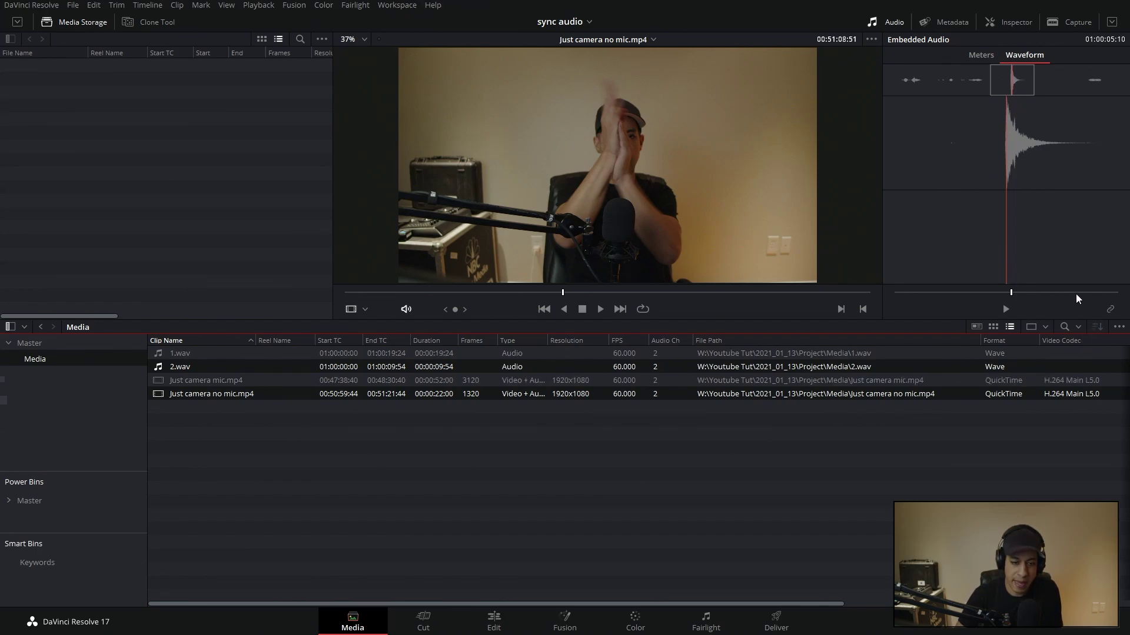
pyautogui.click(1105, 313)
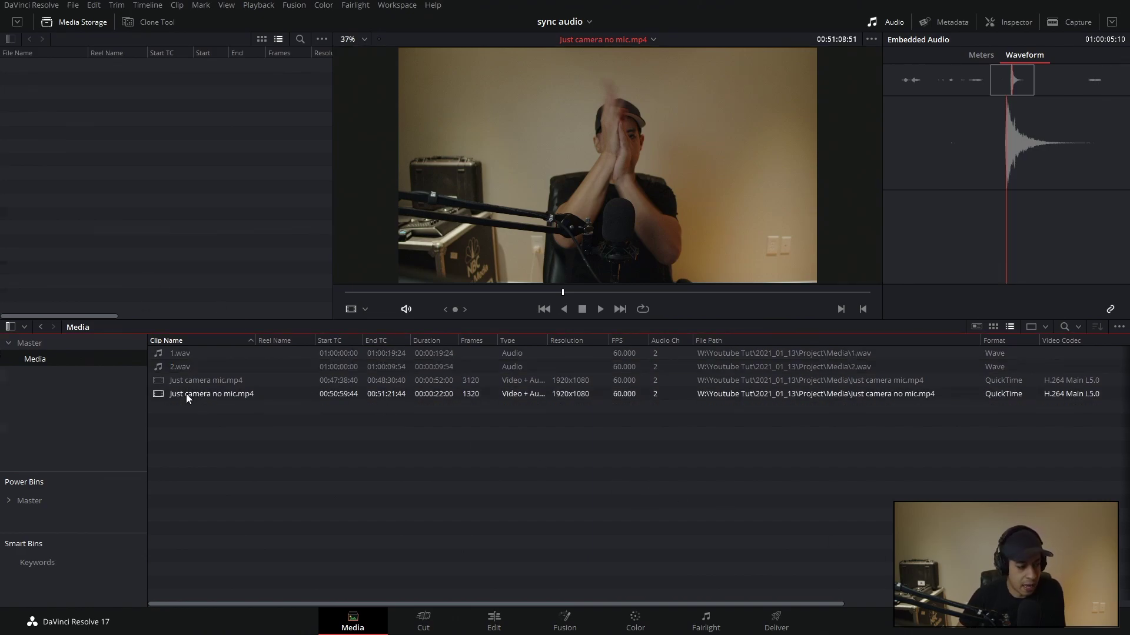
pyautogui.click(162, 395)
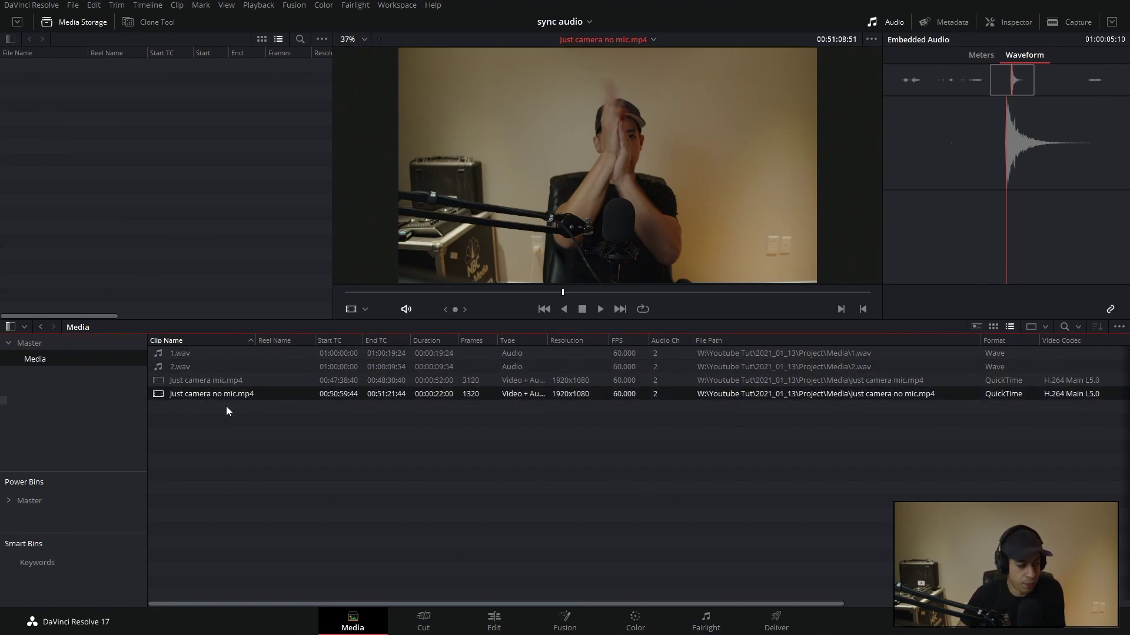
pyautogui.click(601, 309)
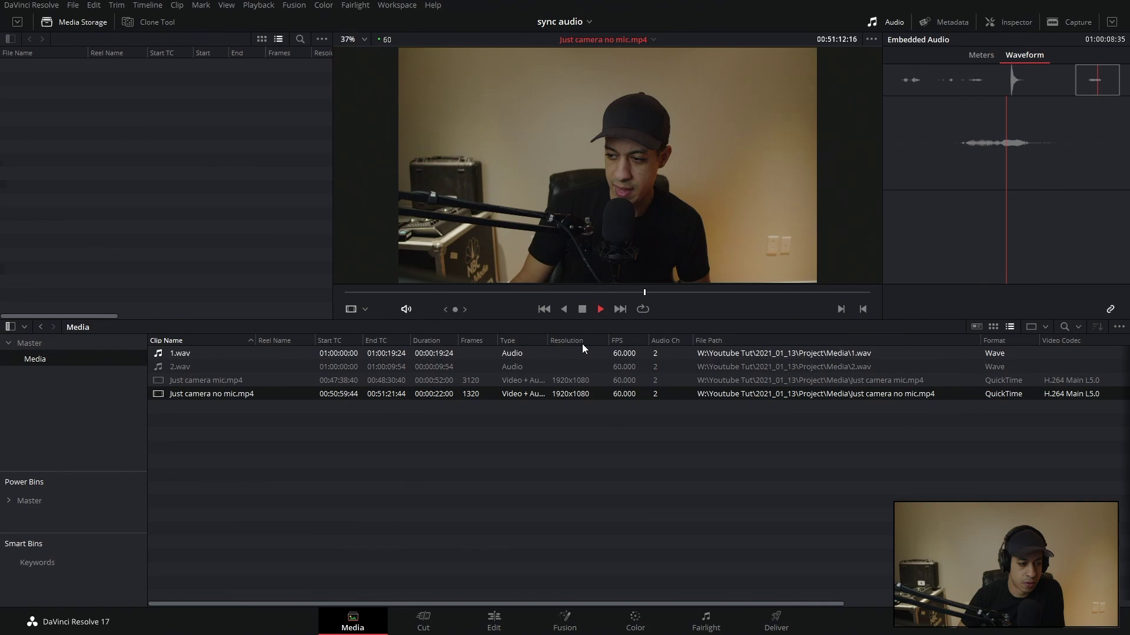
pyautogui.click(582, 309)
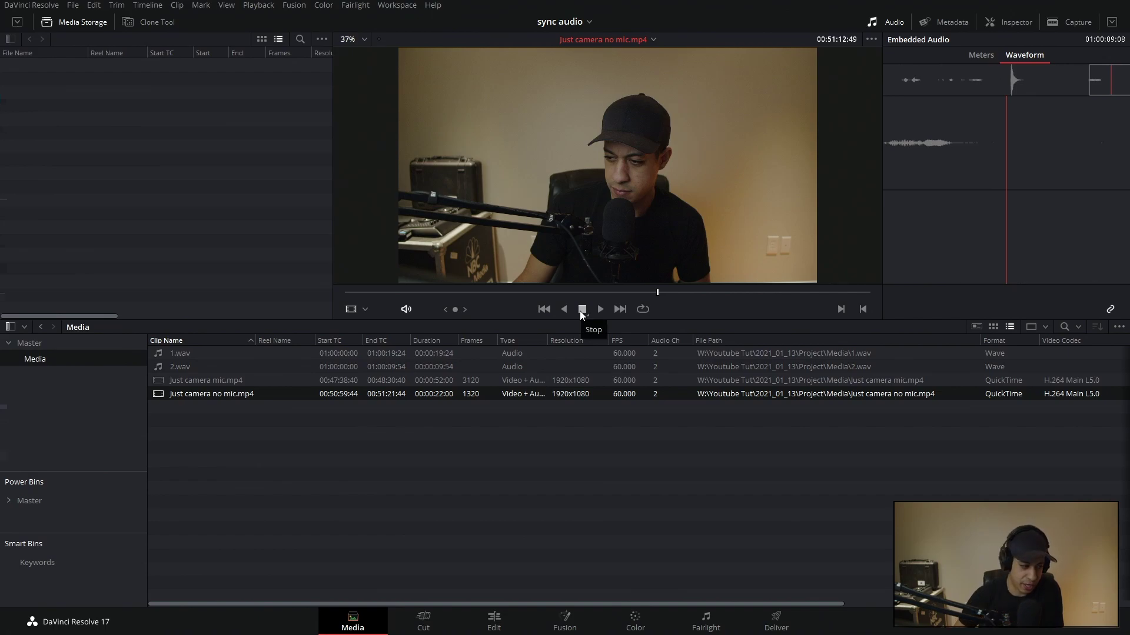
# Step: Switch the audio panel back to level meters and play Just camera mic.mp4 to check its sound
pyautogui.click(986, 59)
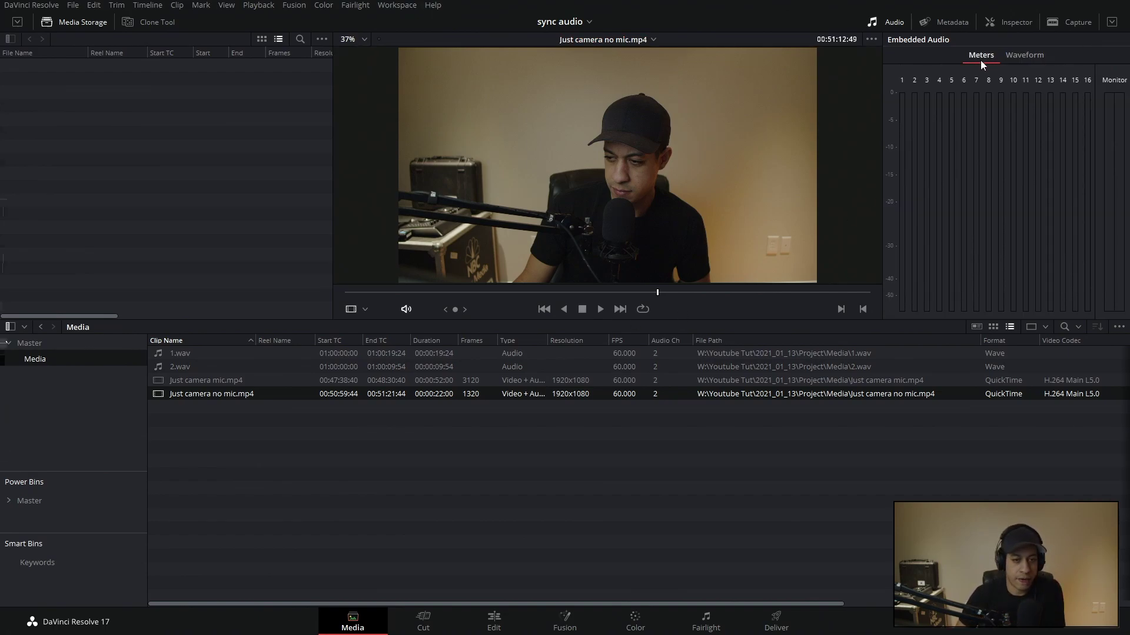
pyautogui.click(163, 381)
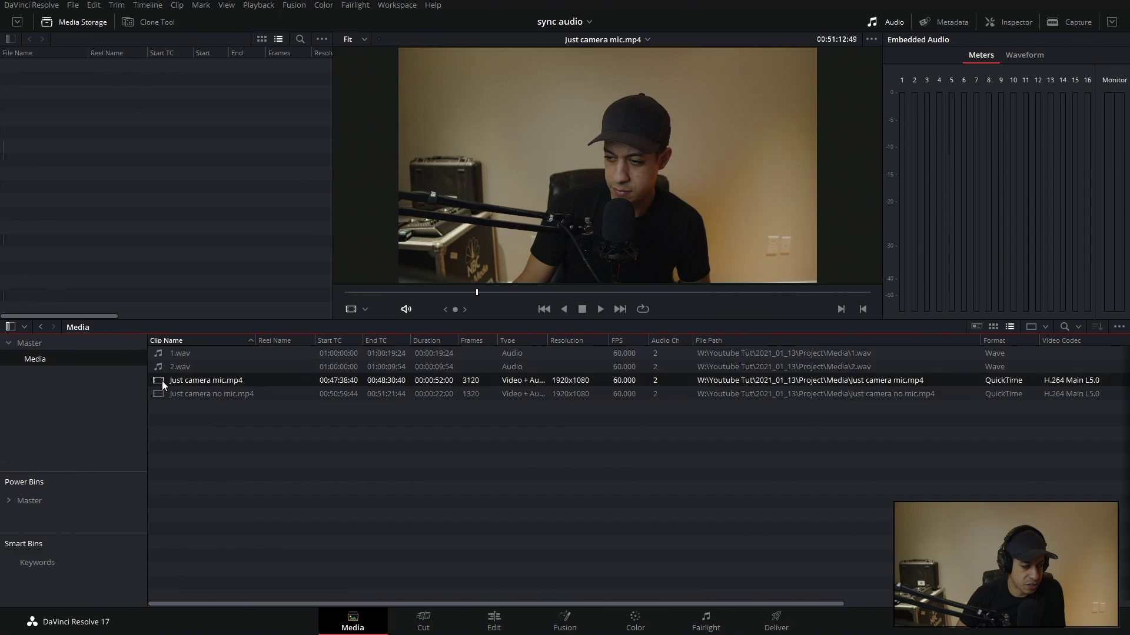
pyautogui.click(690, 292)
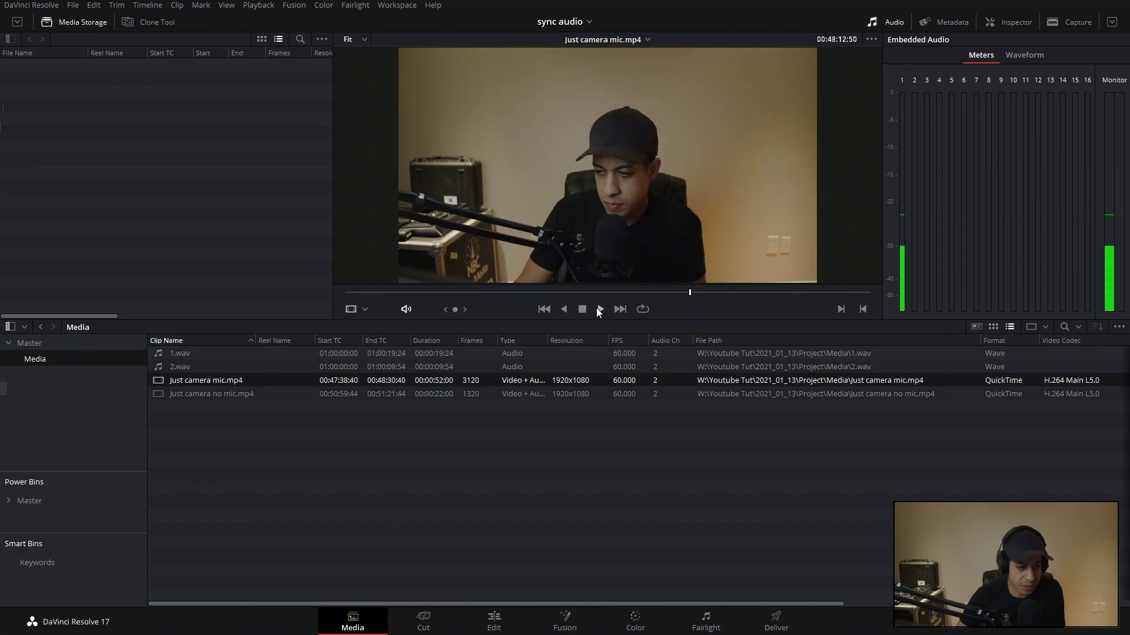
pyautogui.press('space')
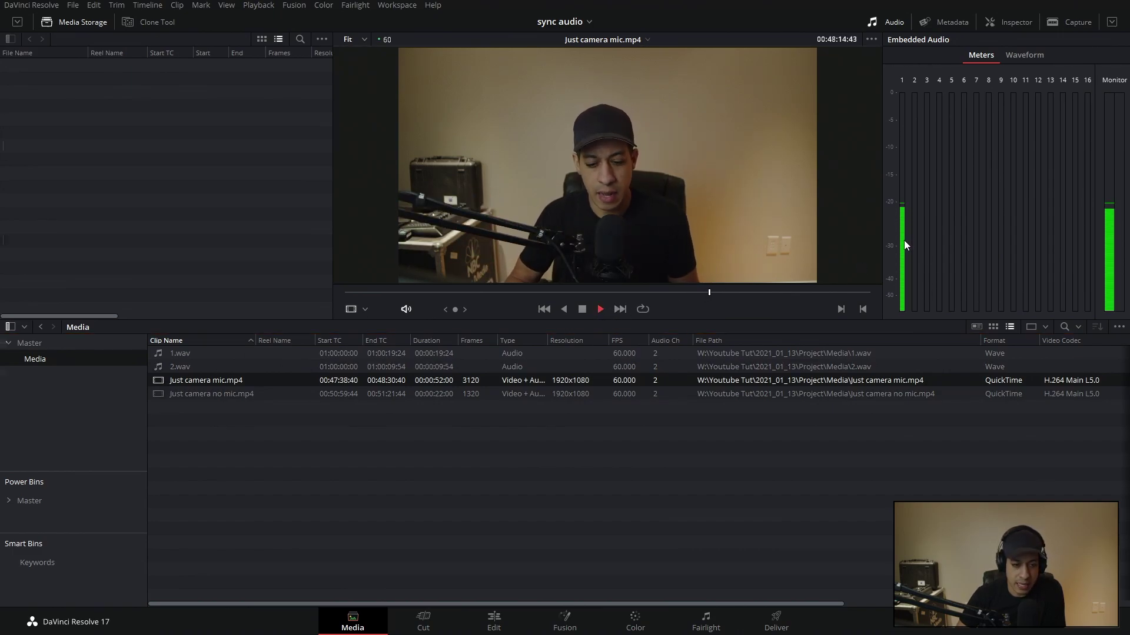
pyautogui.click(582, 310)
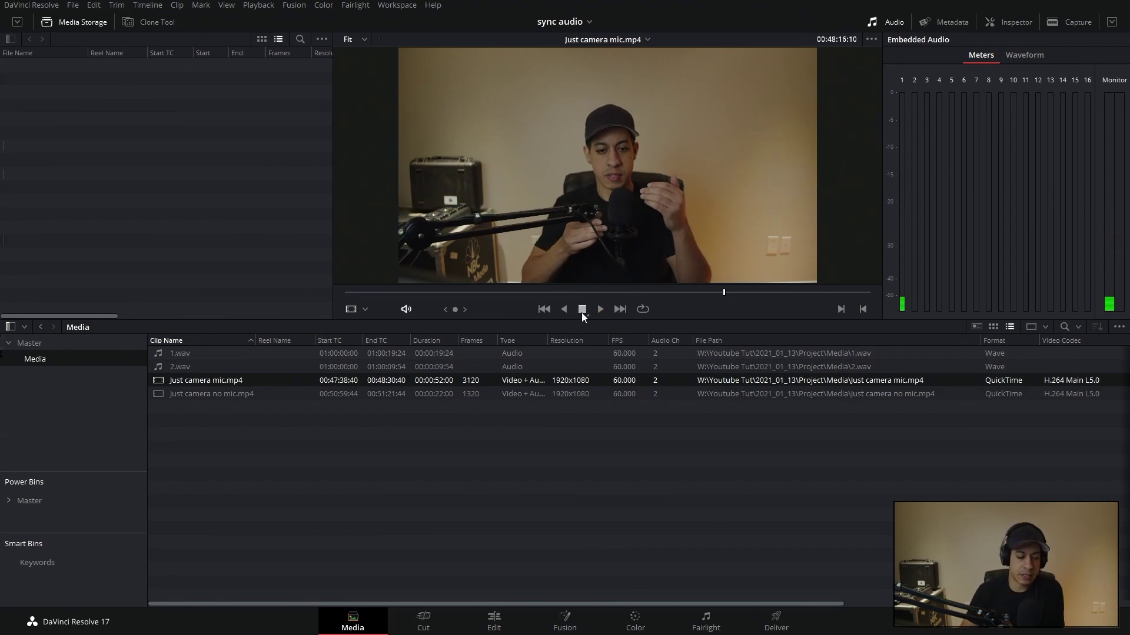
# Step: Set Just camera mic.mp4's second source channel to Linked Channel 1 in Clip Attributes, then play it
pyautogui.rightClick(234, 383)
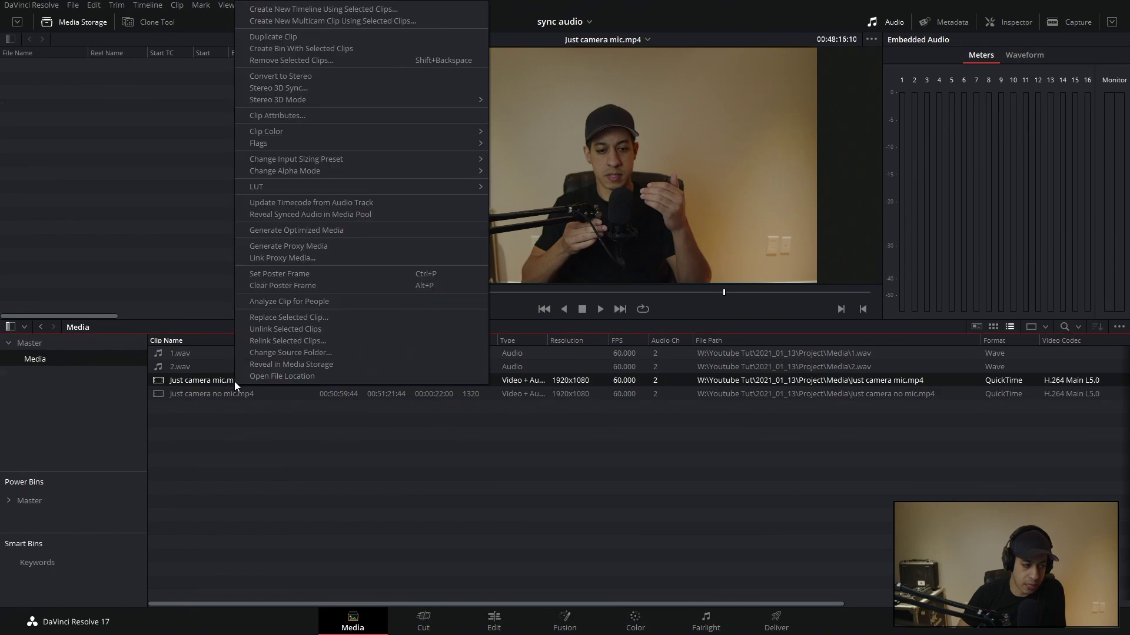
pyautogui.click(302, 116)
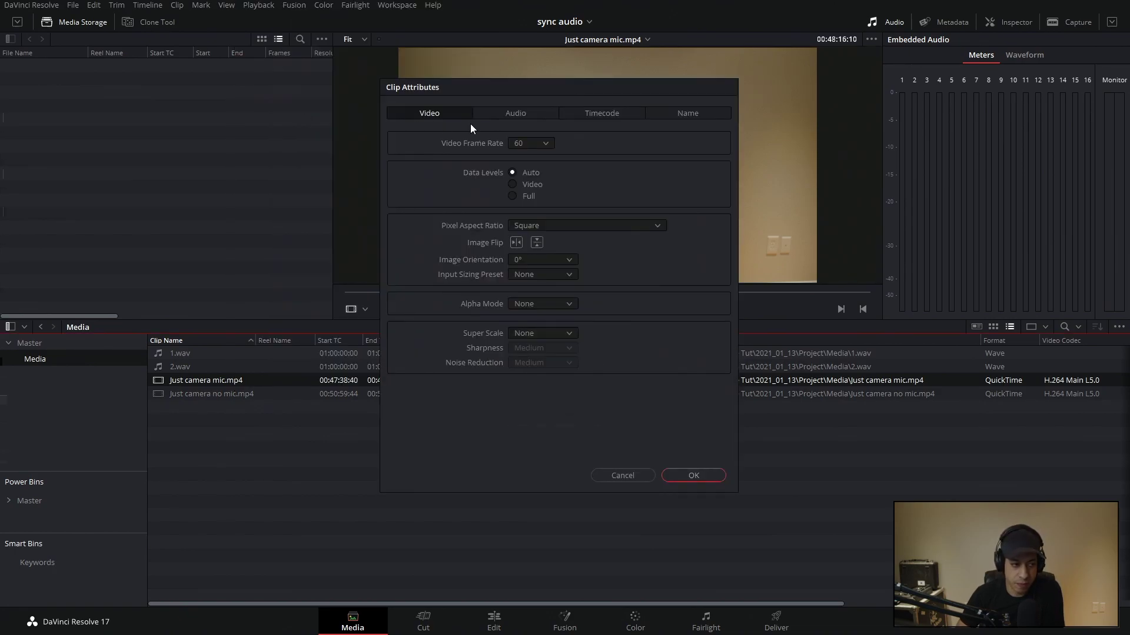
pyautogui.click(503, 116)
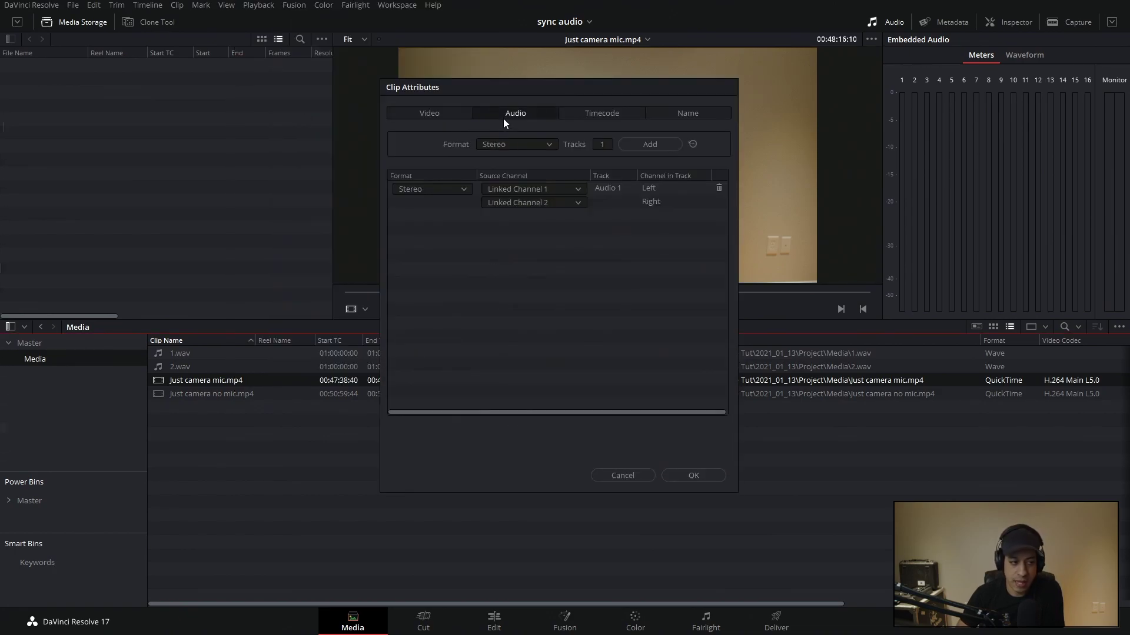
pyautogui.click(539, 206)
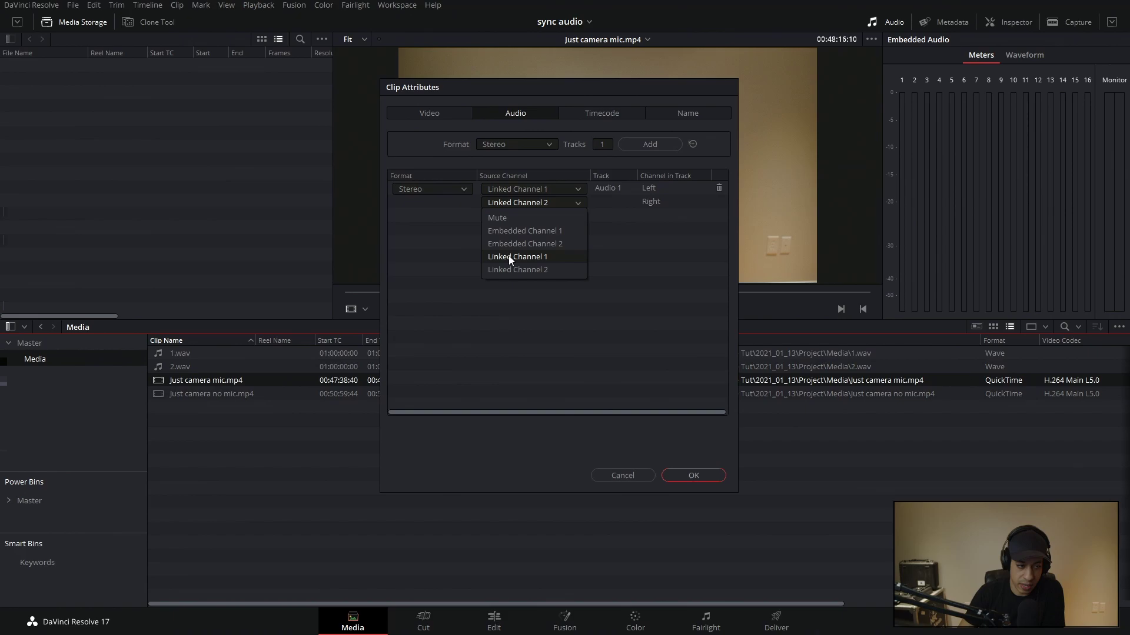
pyautogui.click(674, 192)
pyautogui.click(559, 203)
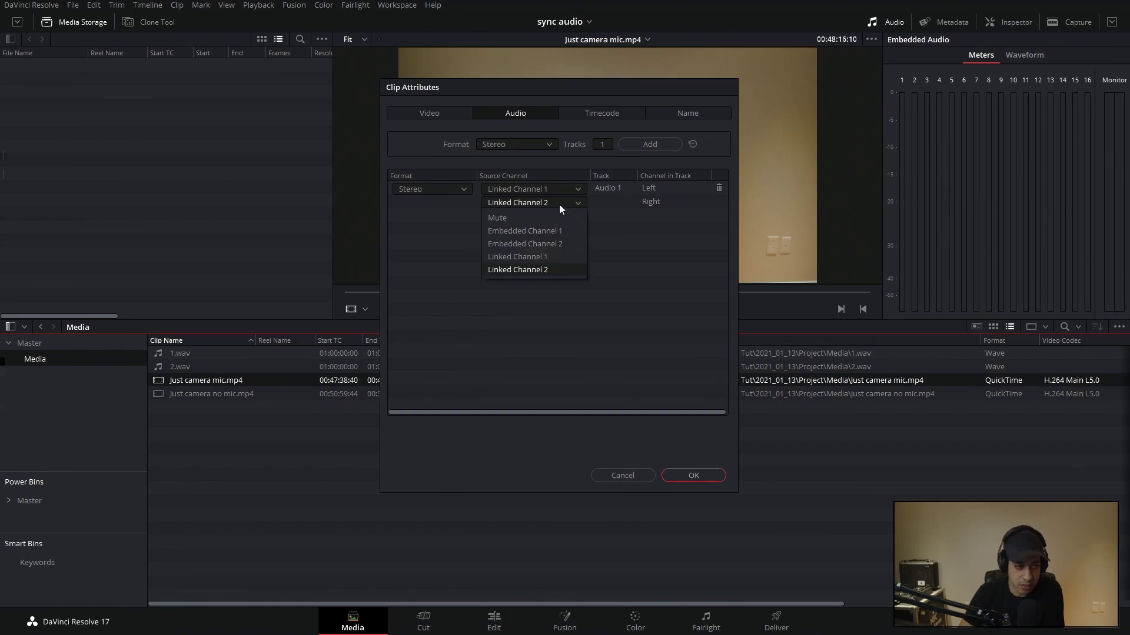
pyautogui.click(535, 257)
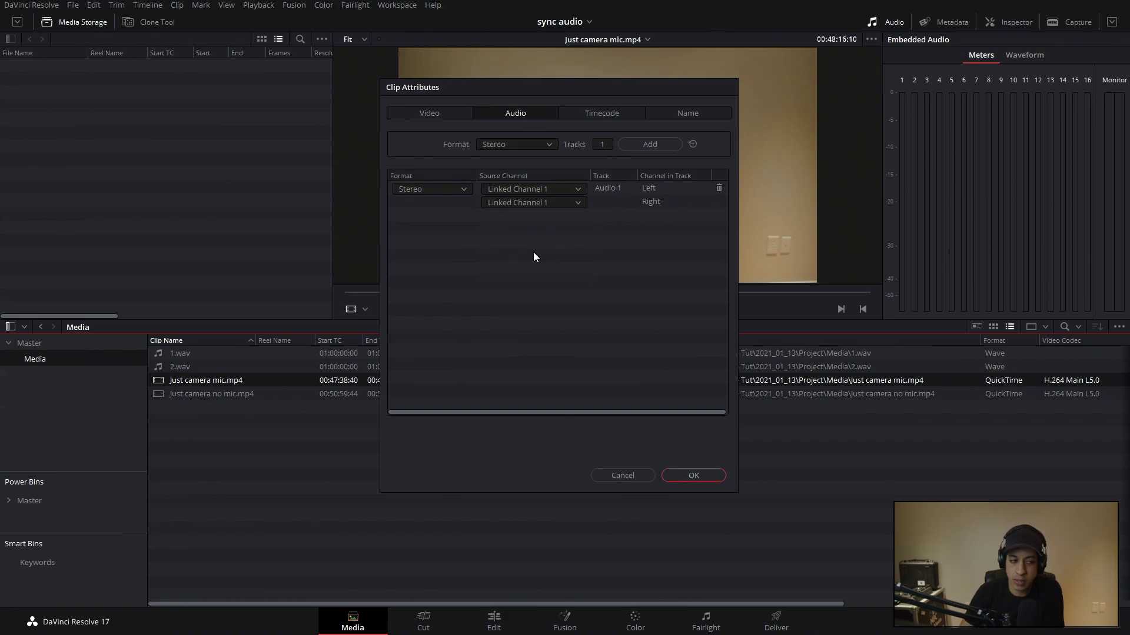
pyautogui.click(693, 476)
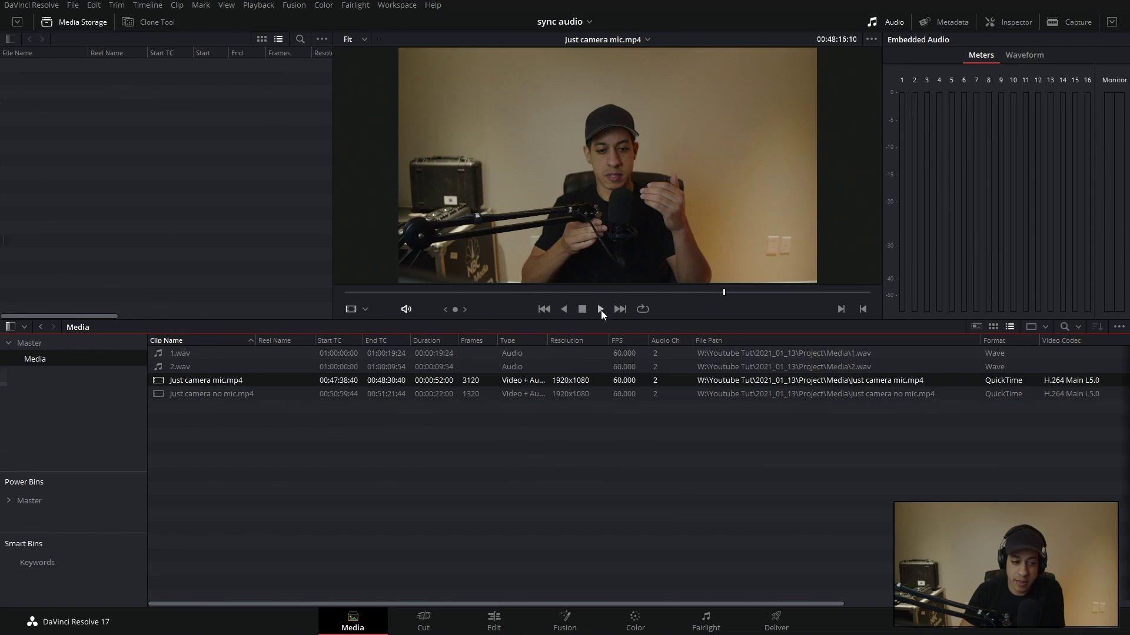
pyautogui.click(601, 310)
pyautogui.click(582, 313)
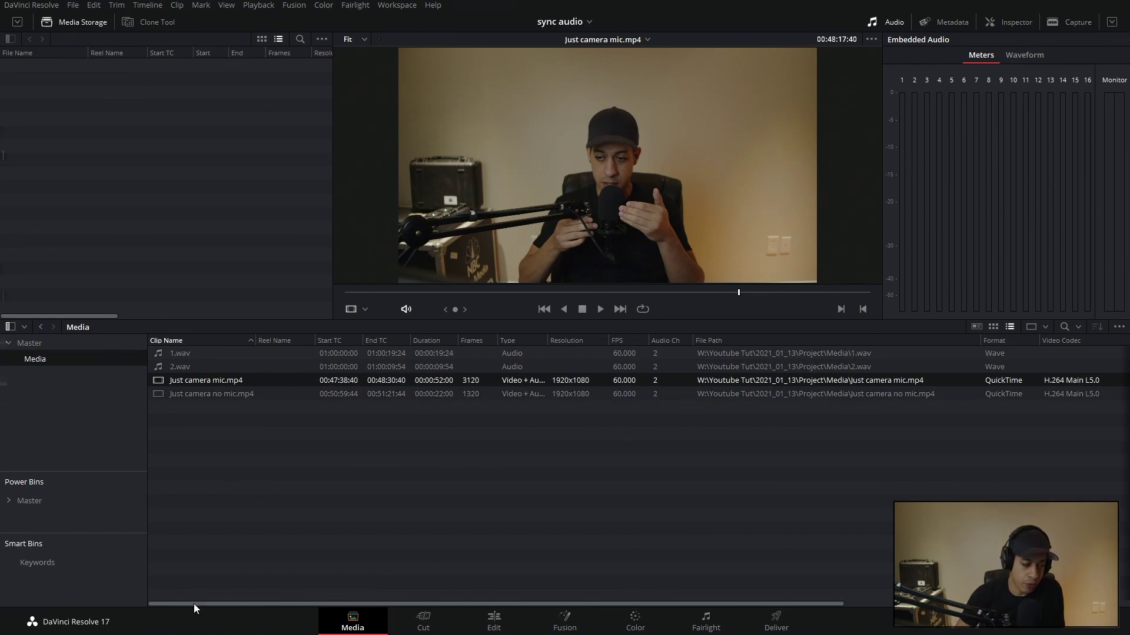
# Step: Scroll the Media Pool right to show Synced Audio linking the camera clips to 1.wav and 2.wav
pyautogui.moveTo(194, 603); pyautogui.dragTo(572, 612)
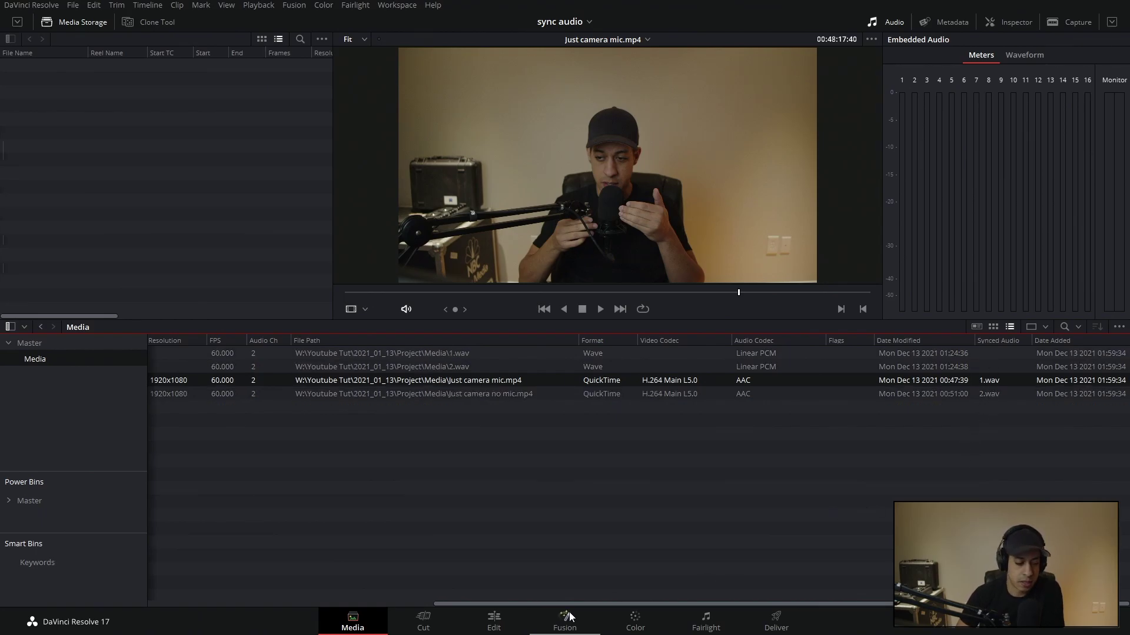
# Step: On the Edit page, place Just camera no mic.mp4 on a new Timeline 1 and play it
pyautogui.click(494, 621)
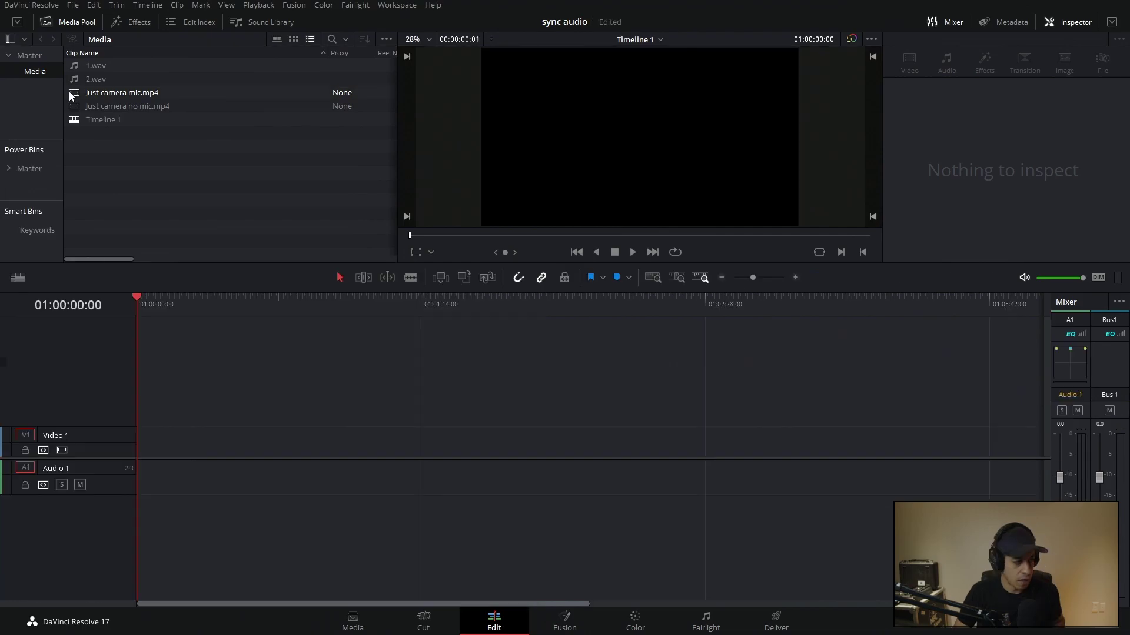
pyautogui.moveTo(73, 104); pyautogui.dragTo(201, 465)
pyautogui.click(205, 299)
pyautogui.press('space')
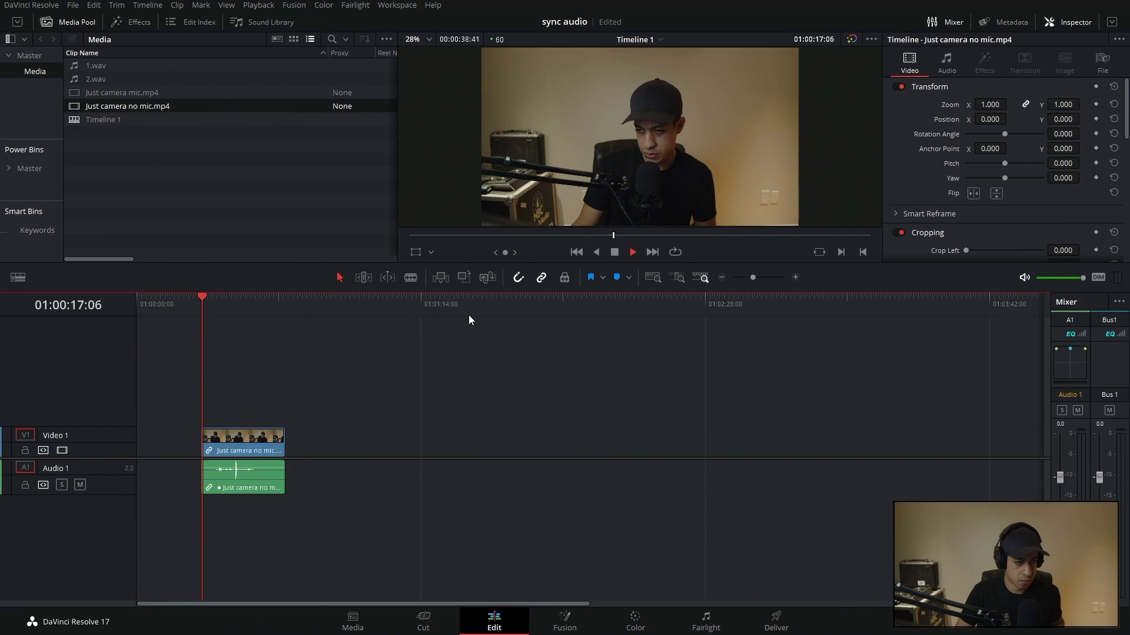
pyautogui.click(795, 278)
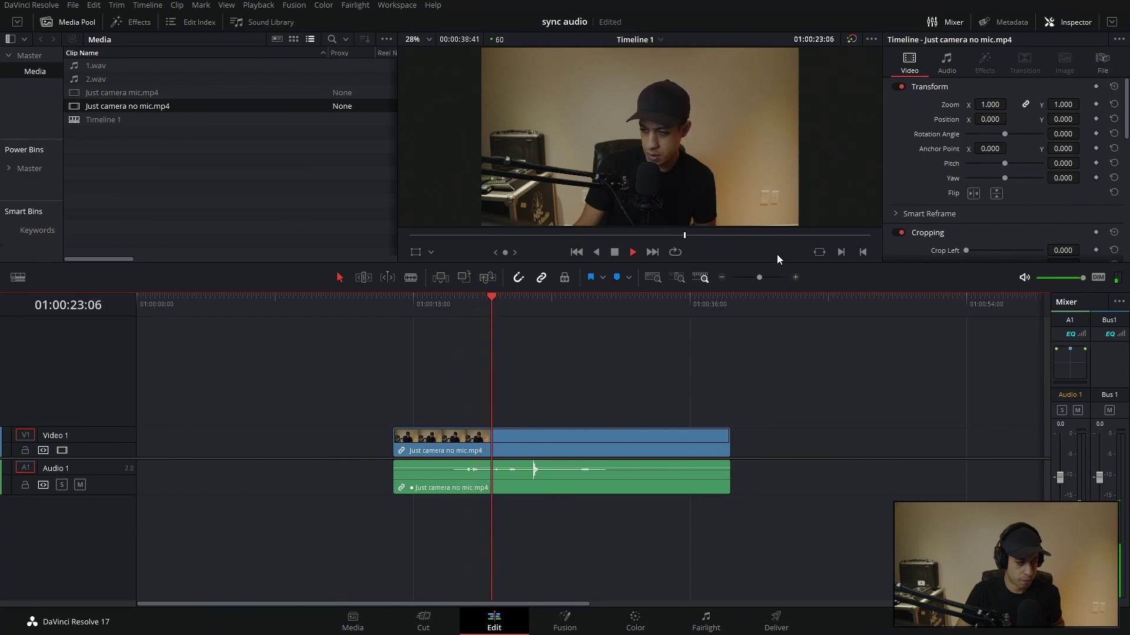
pyautogui.moveTo(773, 297); pyautogui.dragTo(775, 323)
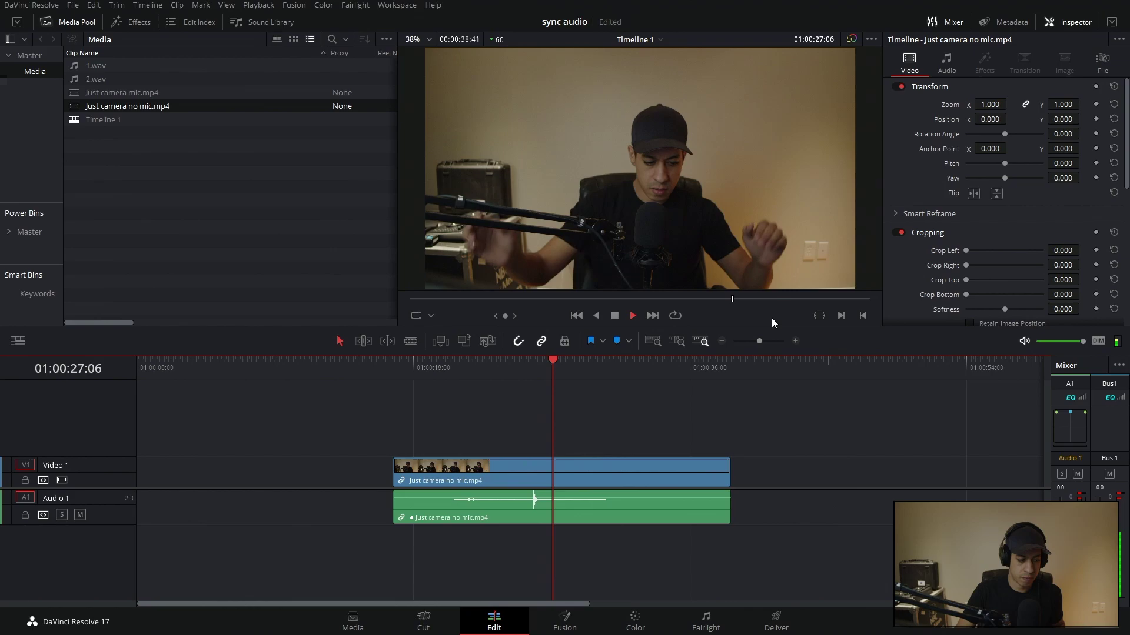
pyautogui.press('space')
pyautogui.press('space')
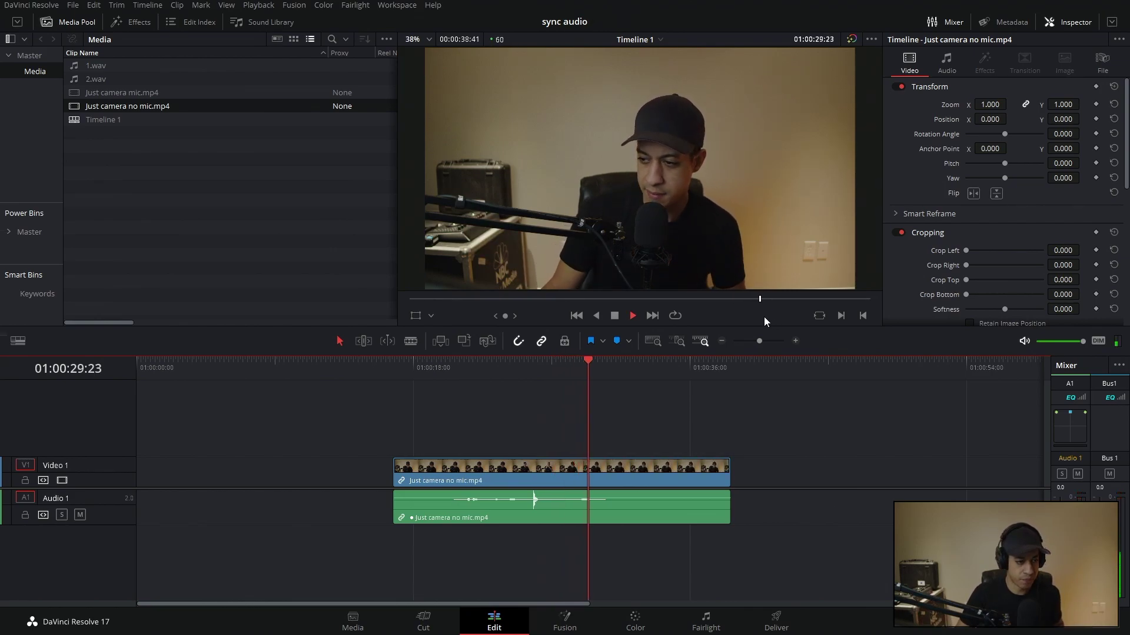
# Step: Move the no-mic clip later and add Just camera mic.mp4 on Video 1/Audio 1, then play
pyautogui.moveTo(549, 479); pyautogui.dragTo(812, 475)
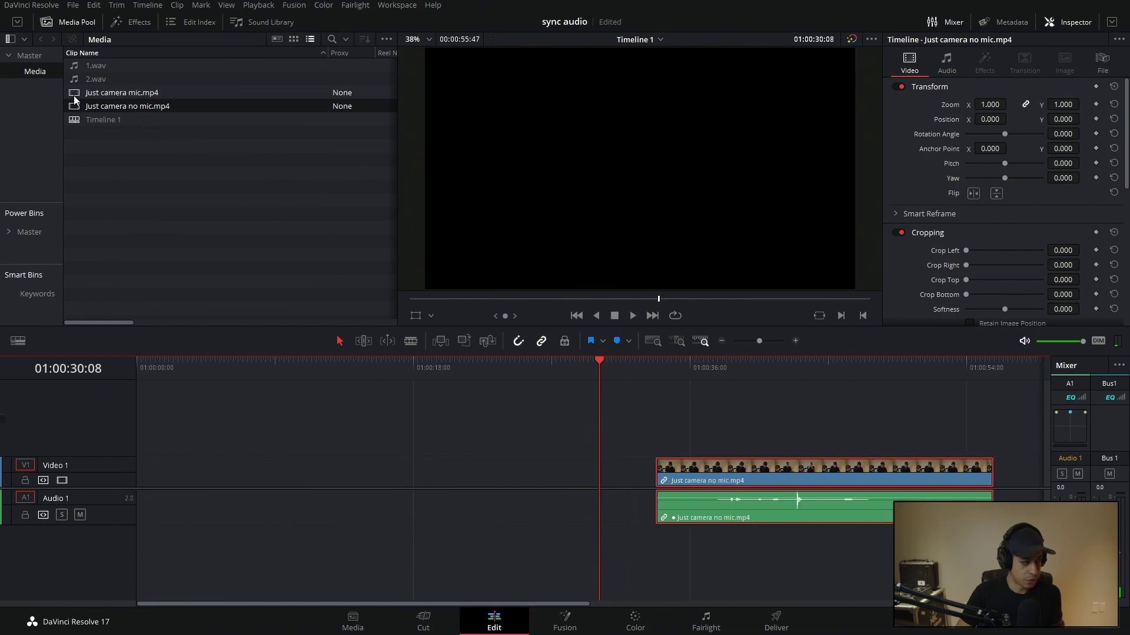
pyautogui.moveTo(122, 92); pyautogui.dragTo(554, 474)
pyautogui.click(722, 342)
pyautogui.click(723, 341)
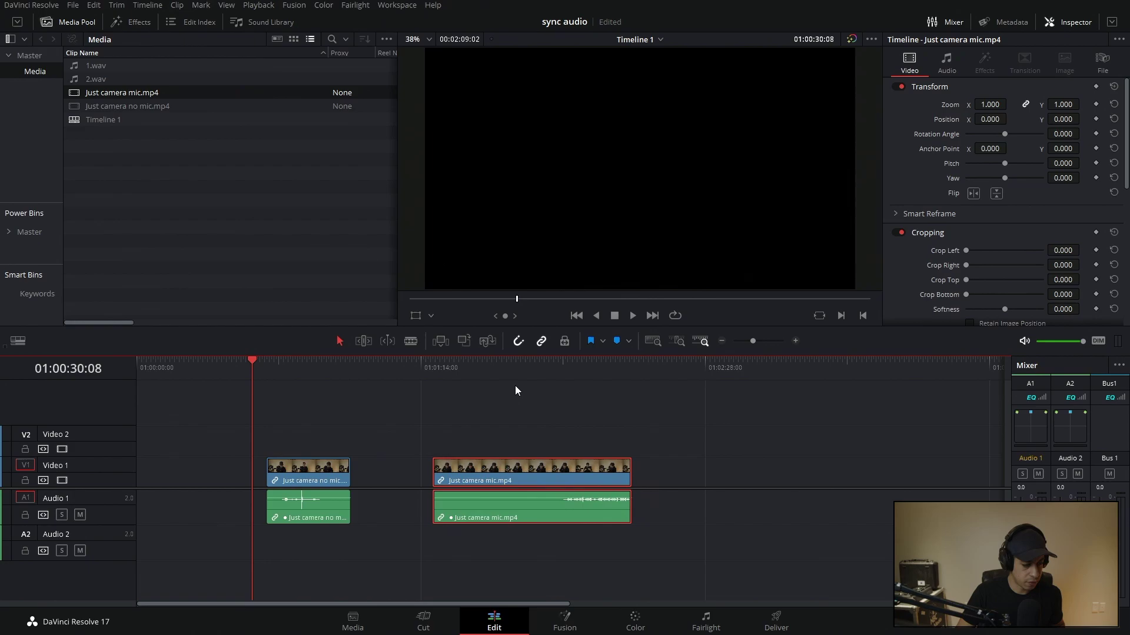
pyautogui.click(584, 370)
pyautogui.press('space')
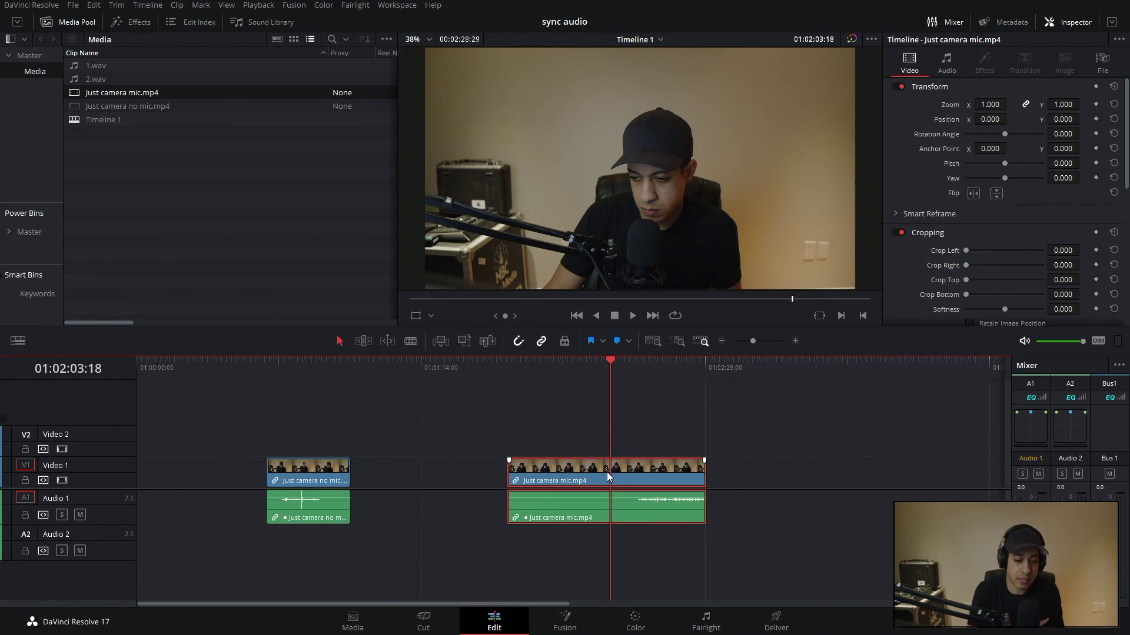
# Step: Play the timeline through the mic clip and into Just camera no mic.mp4 to check its audio
pyautogui.click(650, 389)
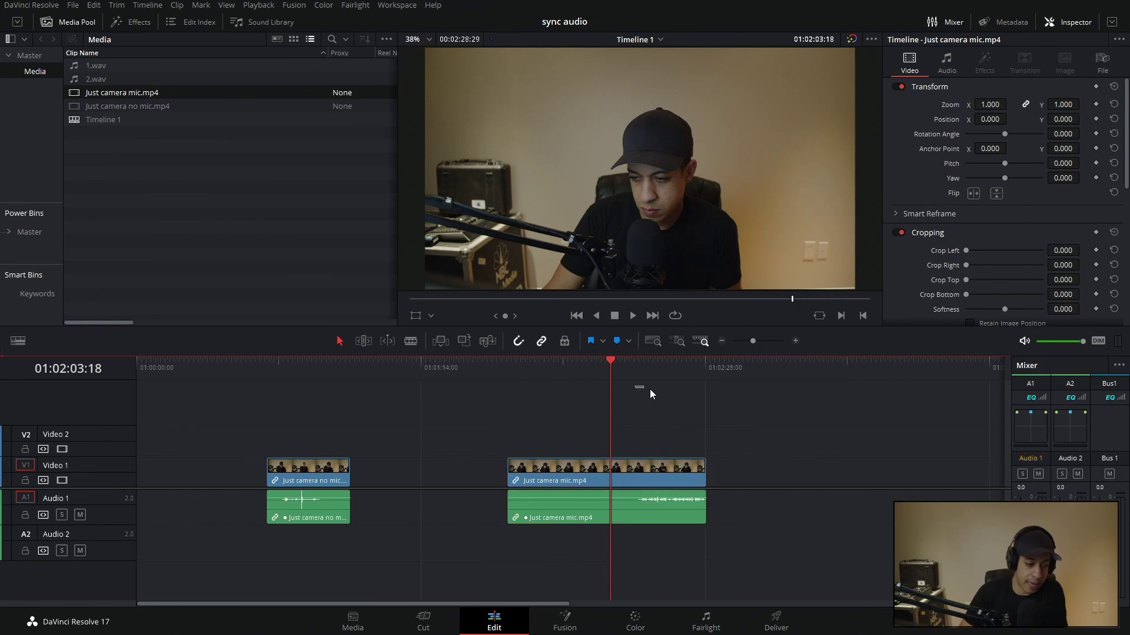
pyautogui.moveTo(650, 390)
pyautogui.mouseDown()
pyautogui.moveTo(632, 379)
pyautogui.moveTo(650, 381)
pyautogui.mouseUp()
pyautogui.press('space')
pyautogui.click(301, 379)
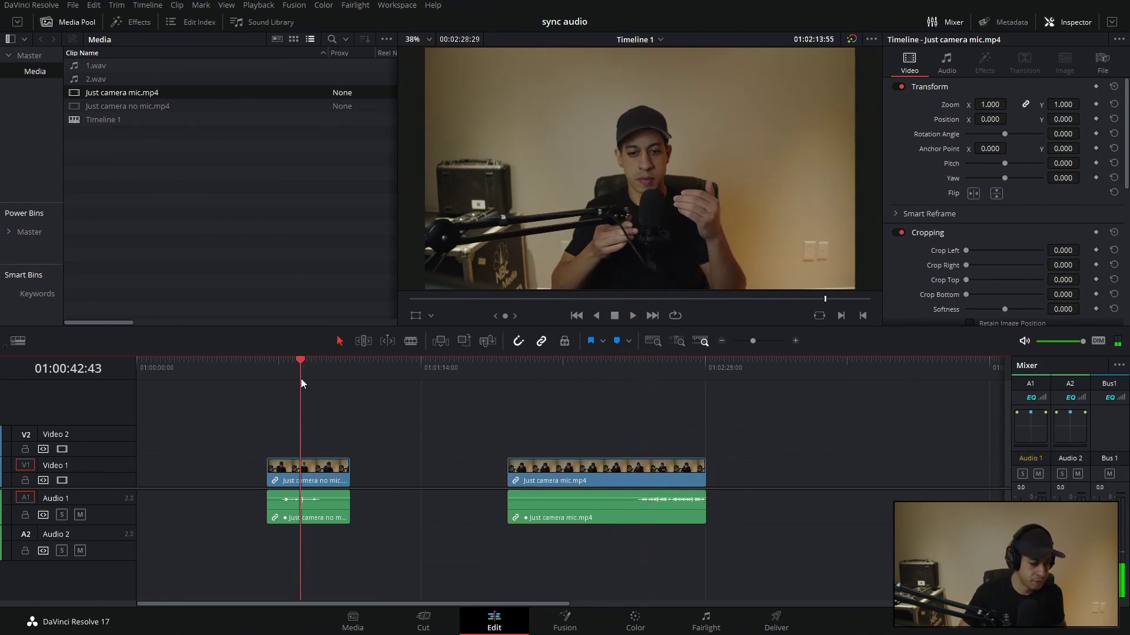
pyautogui.click(287, 372)
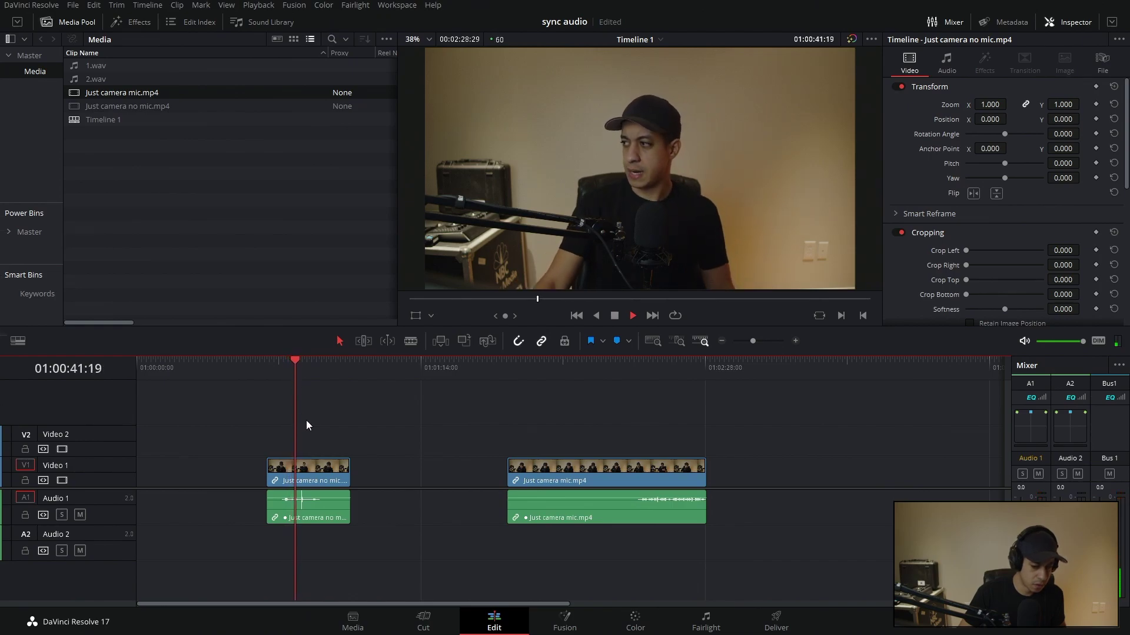
pyautogui.press('space')
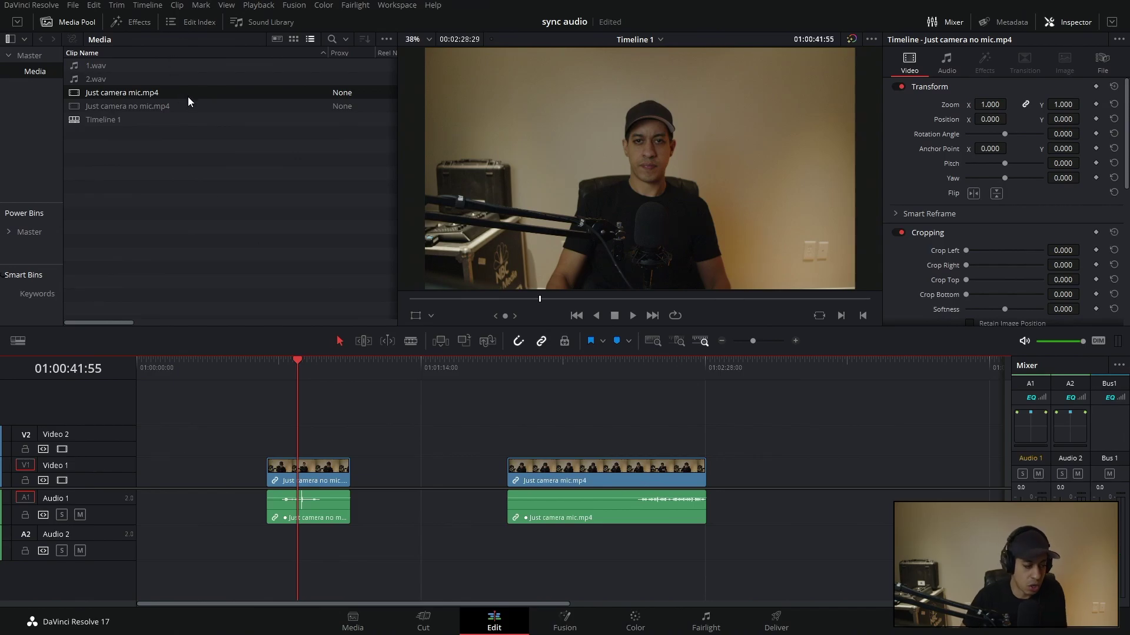
# Step: In Clip Attributes, map the no mic clip's second audio channel to Linked Channel 1
pyautogui.rightClick(140, 107)
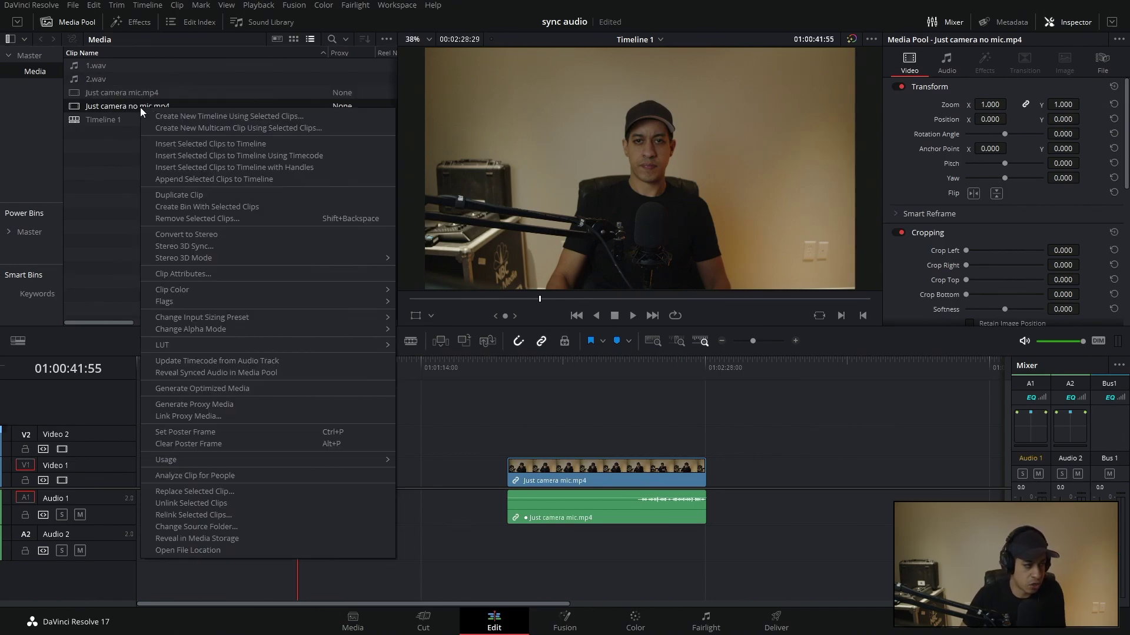
pyautogui.click(211, 275)
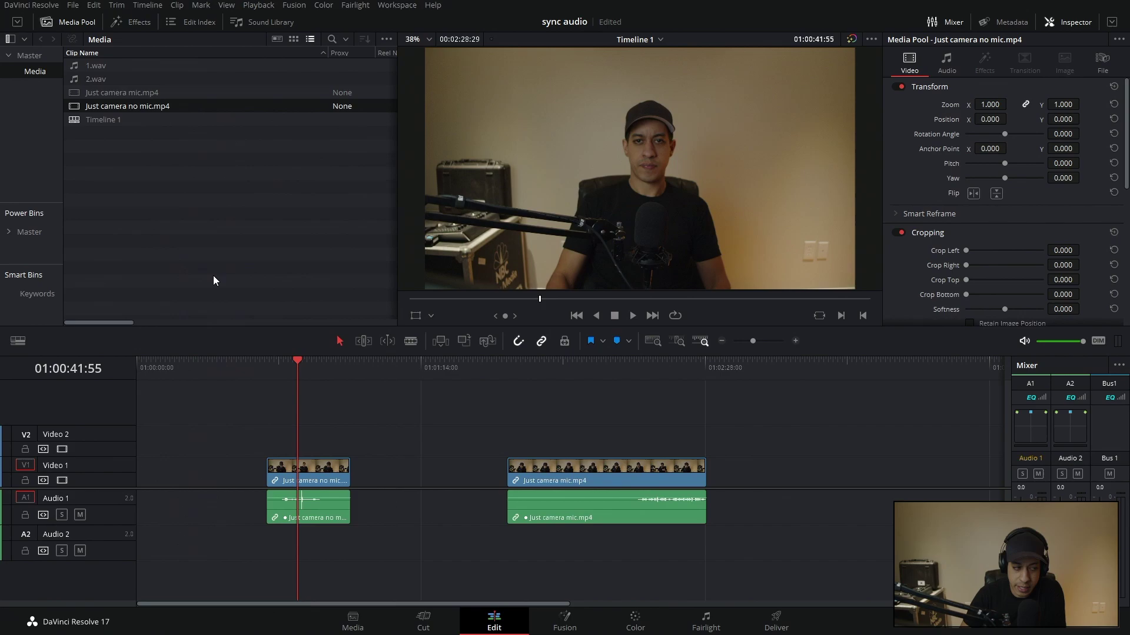
pyautogui.click(516, 114)
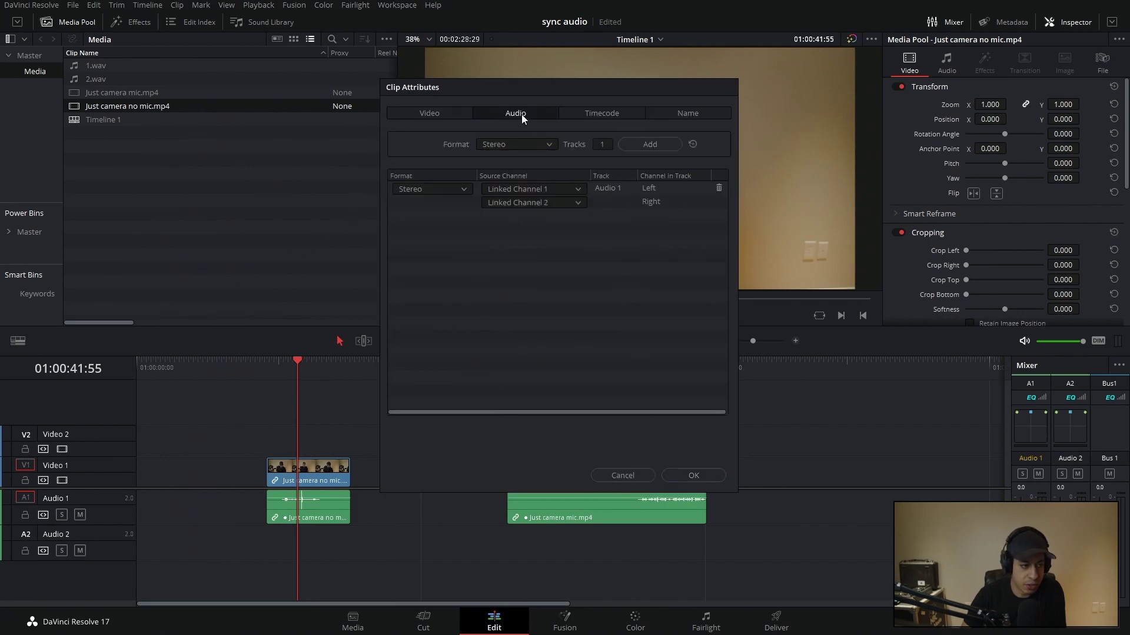
pyautogui.click(532, 203)
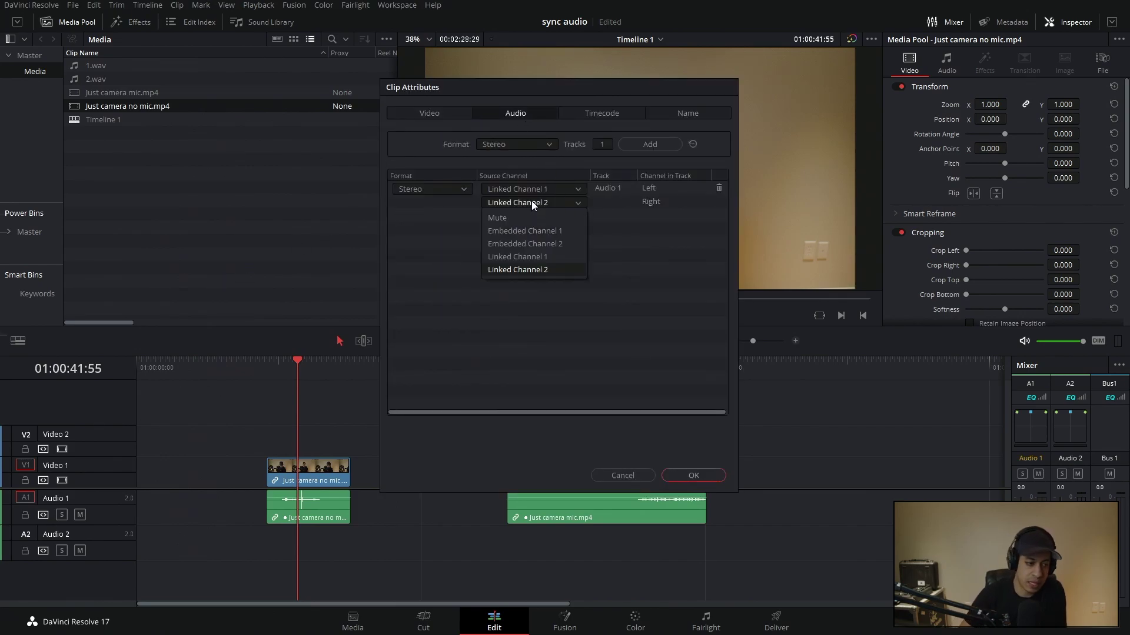
pyautogui.click(529, 257)
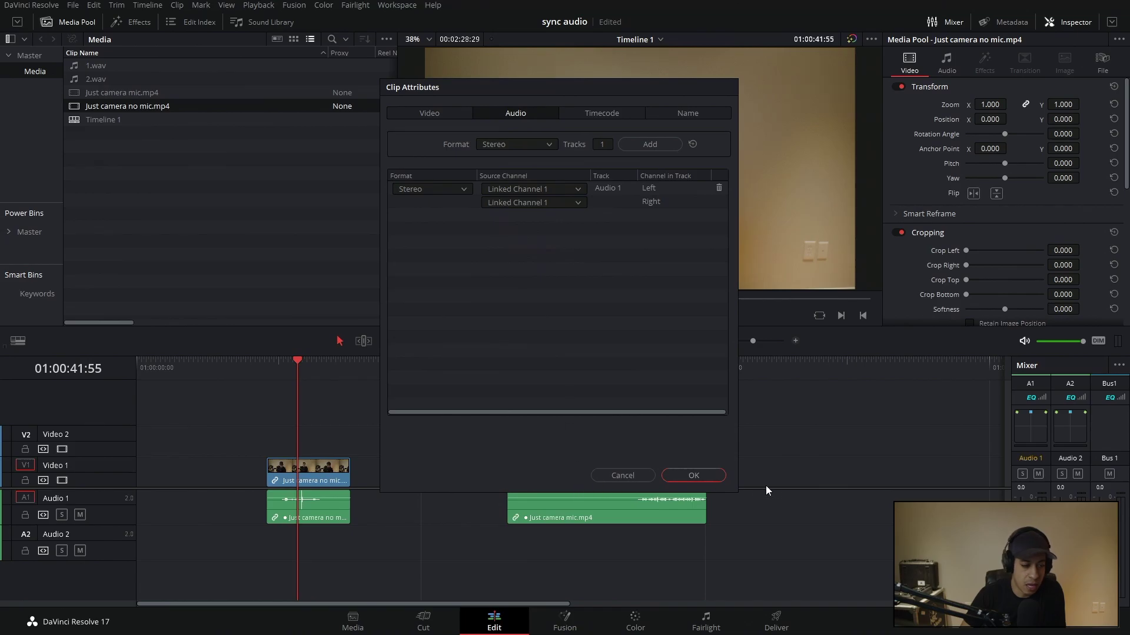
pyautogui.click(715, 475)
# Step: Replace the old no mic clip on the timeline with the updated one and play it back
pyautogui.click(312, 498)
pyautogui.press('BackSpace')
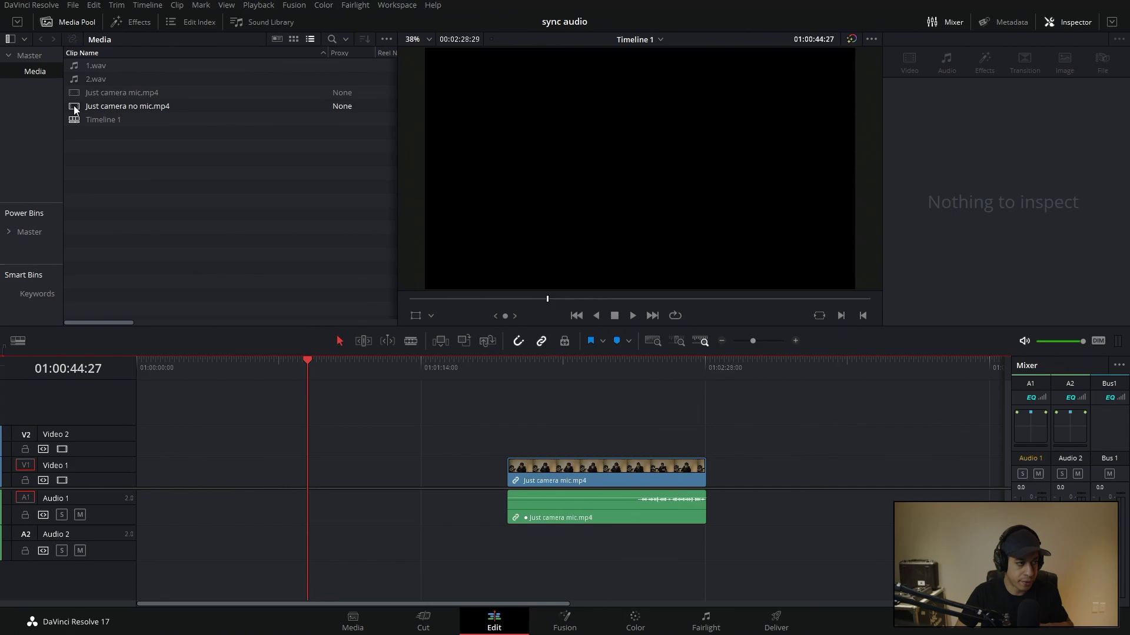
pyautogui.moveTo(74, 110); pyautogui.dragTo(298, 463)
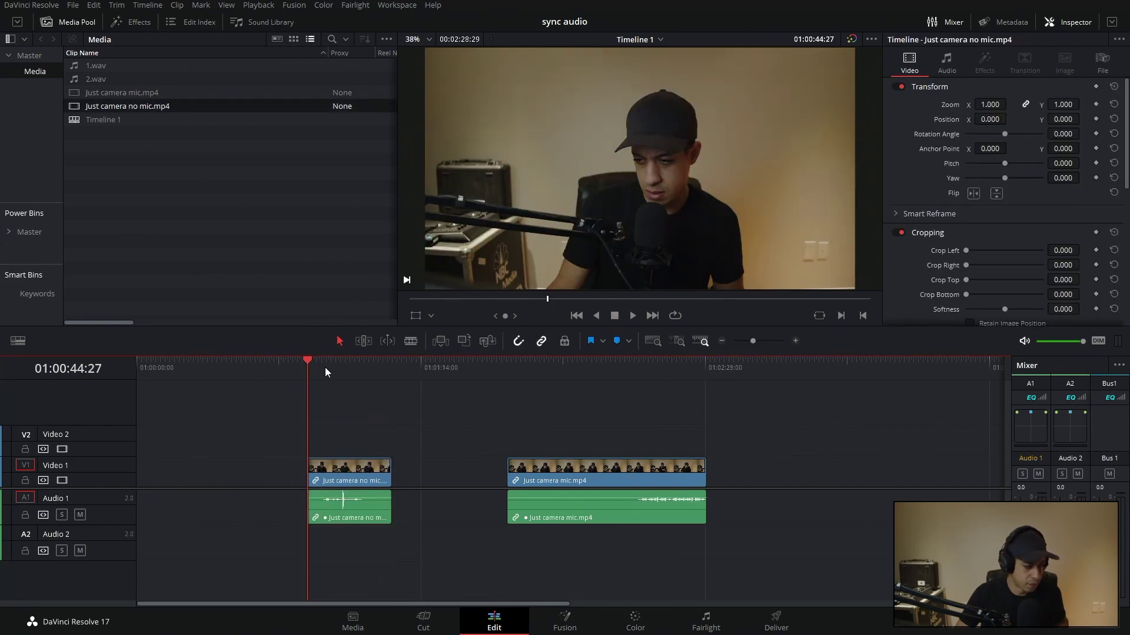
pyautogui.click(342, 365)
pyautogui.press('space')
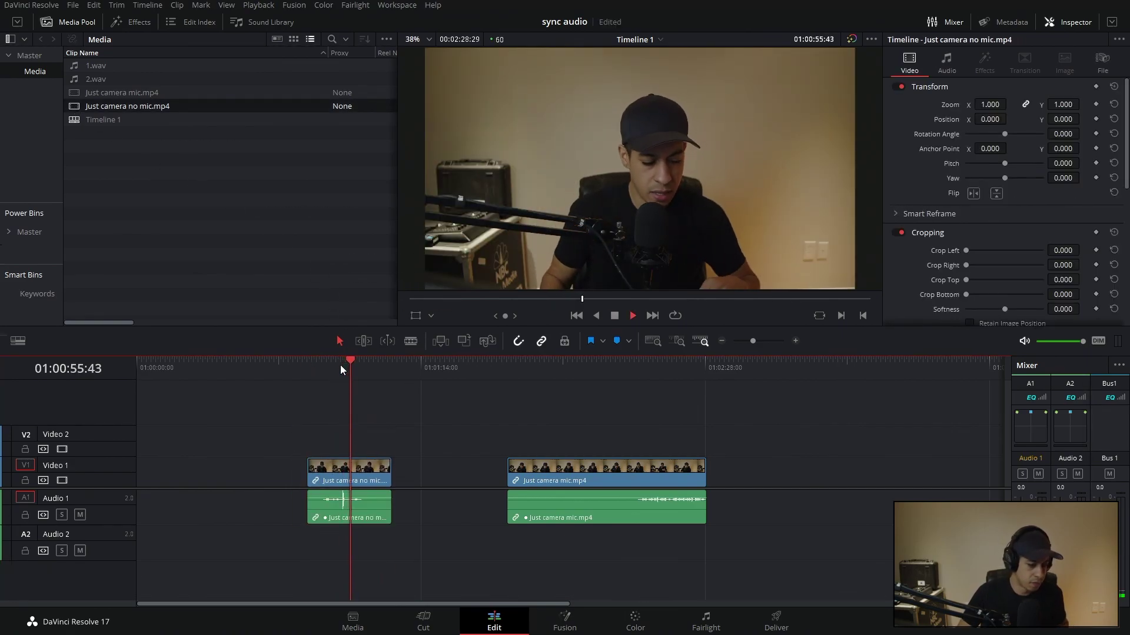
pyautogui.press('space')
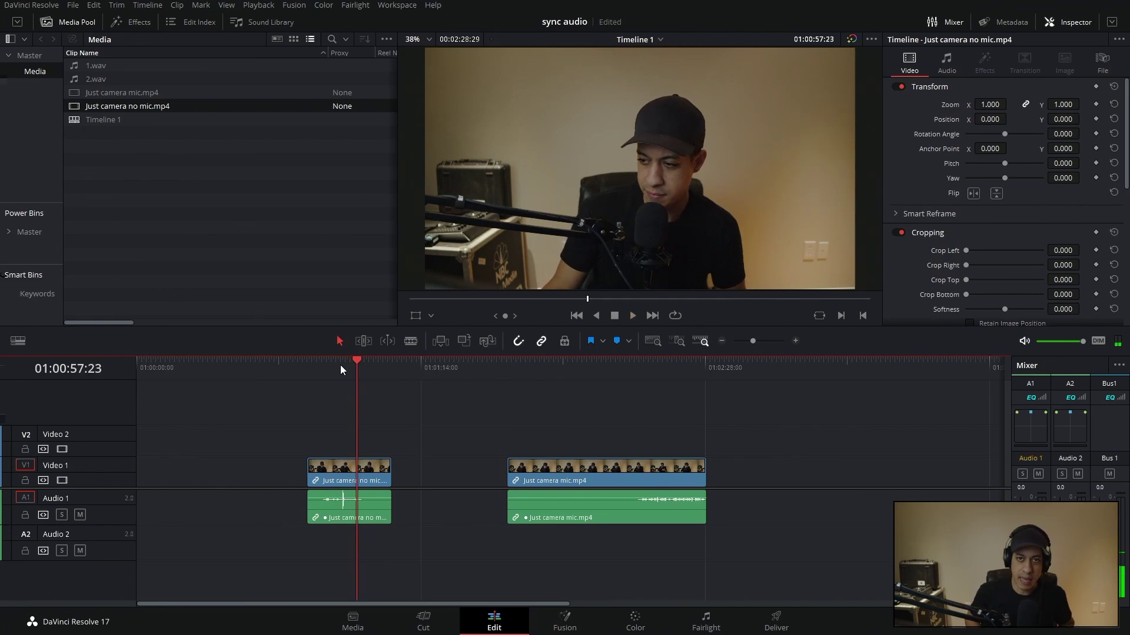